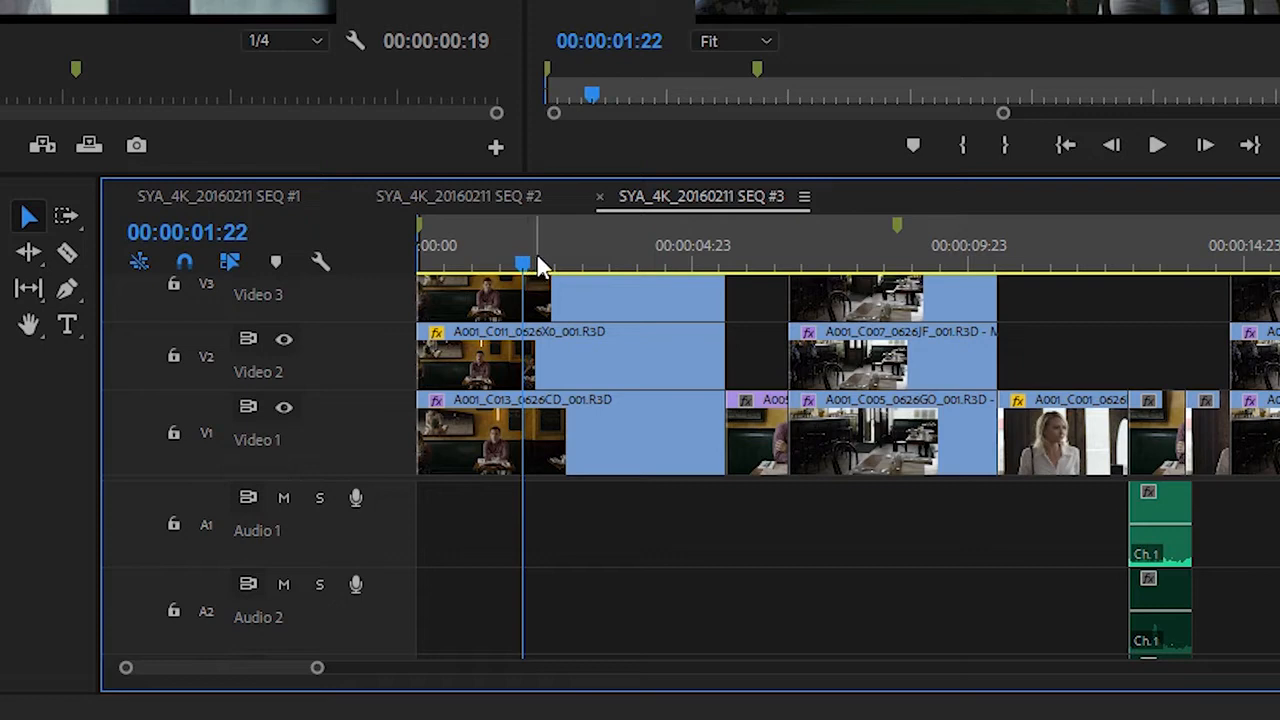
Mark the export range in sequence SYA_4K_20160211 SEQ #3 with an In point at 00:00:01:22 and an Out point at 00:00:09:21.
key("i")
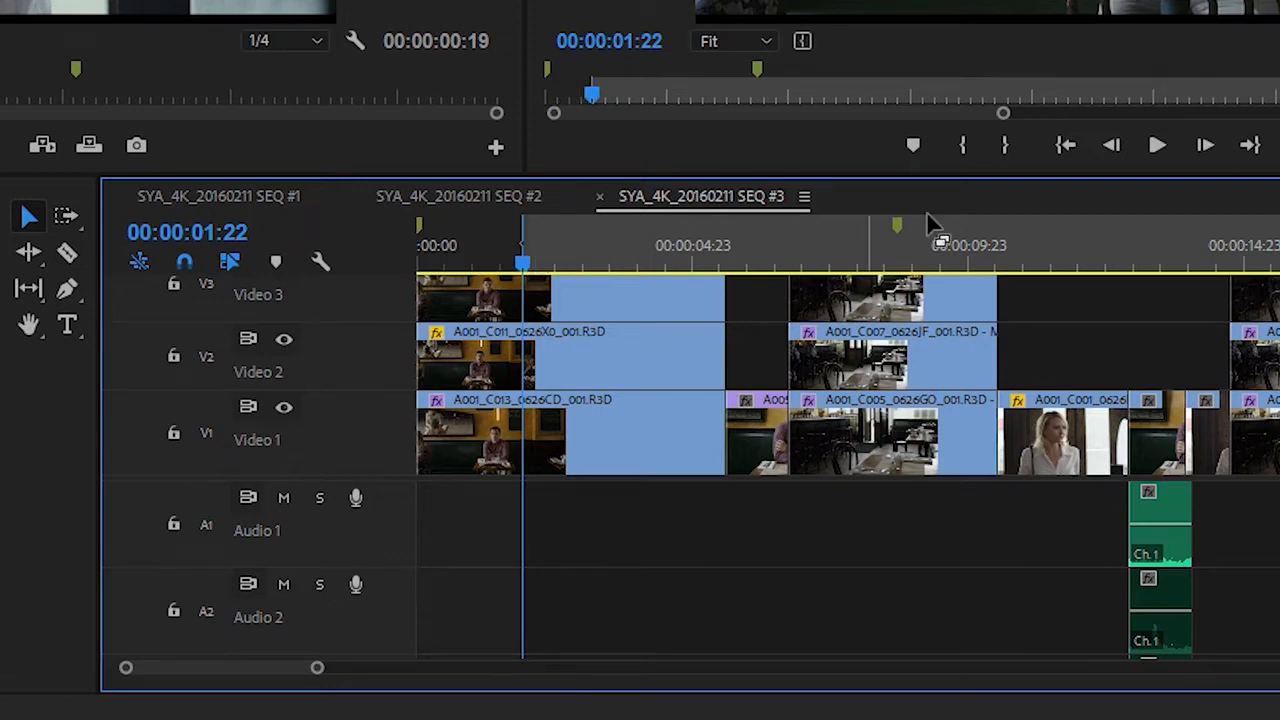
left_click(964, 250)
key("o")
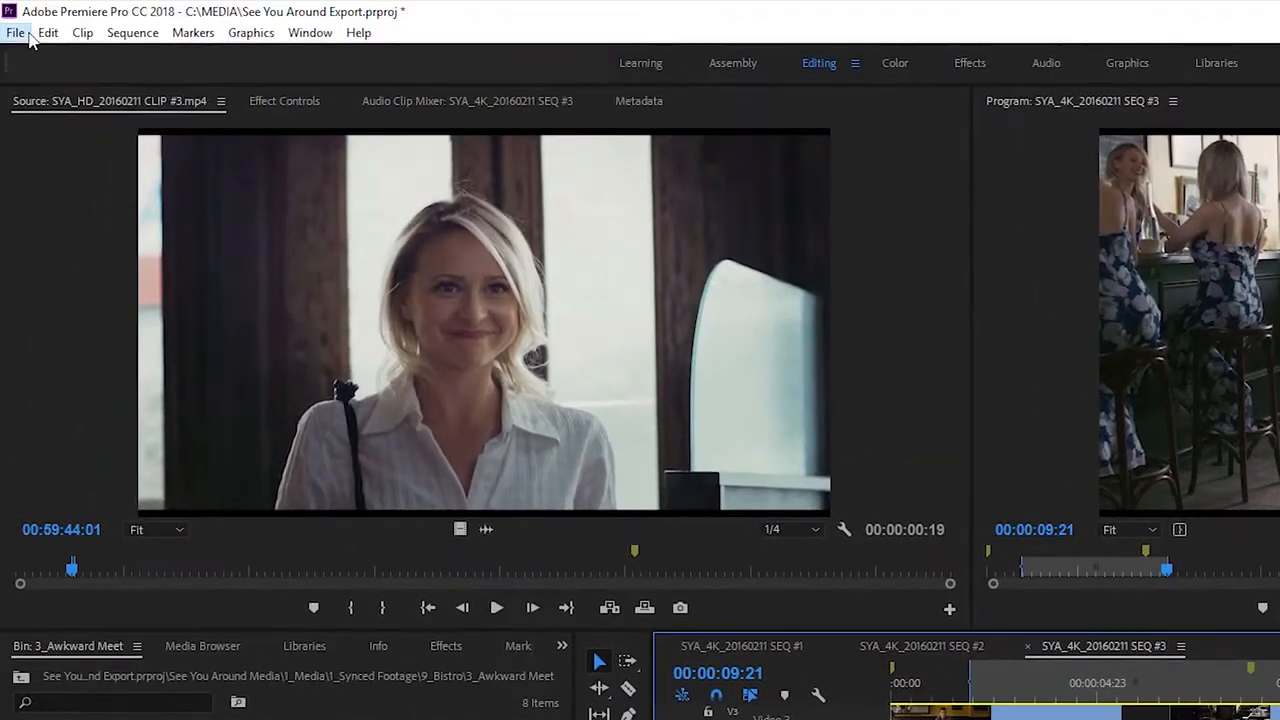
Review the media export settings for the marked range and close them without exporting.
left_click(15, 32)
mouse_move(252, 636)
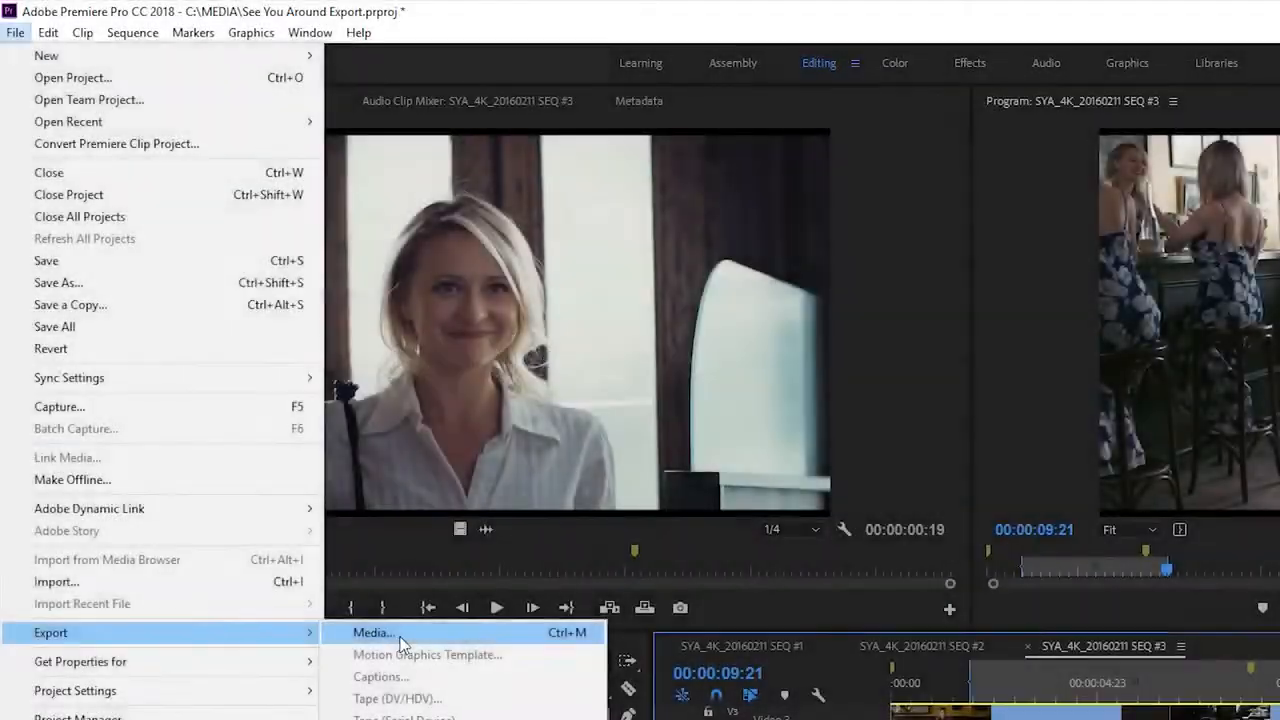
left_click(398, 637)
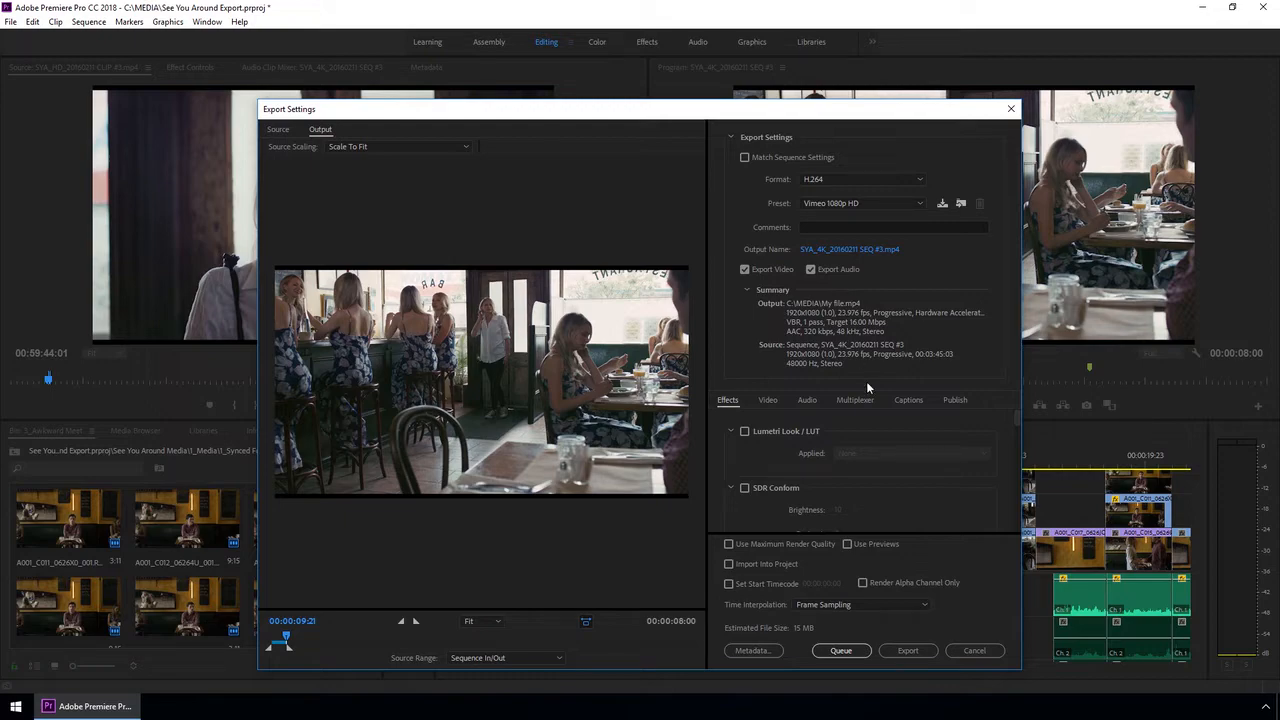
left_click(974, 650)
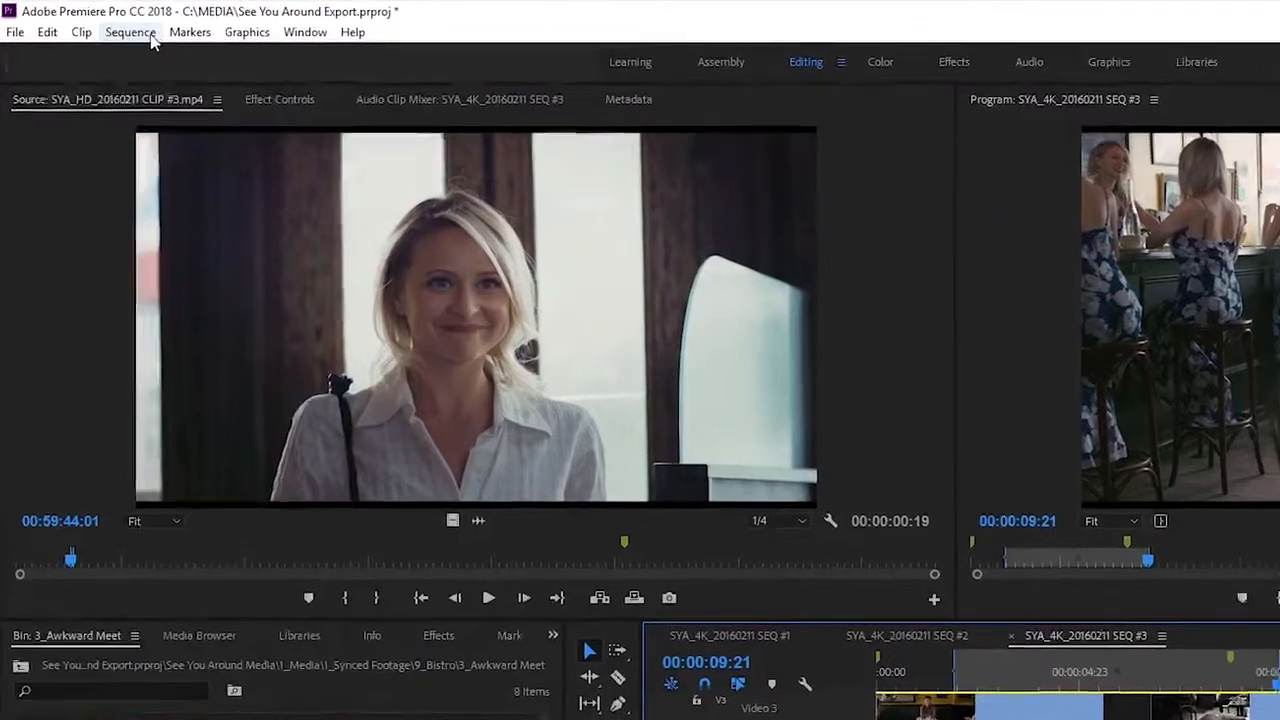
Check the sequence settings, including timebase, frame size and preview format, and leave them without making changes.
left_click(89, 21)
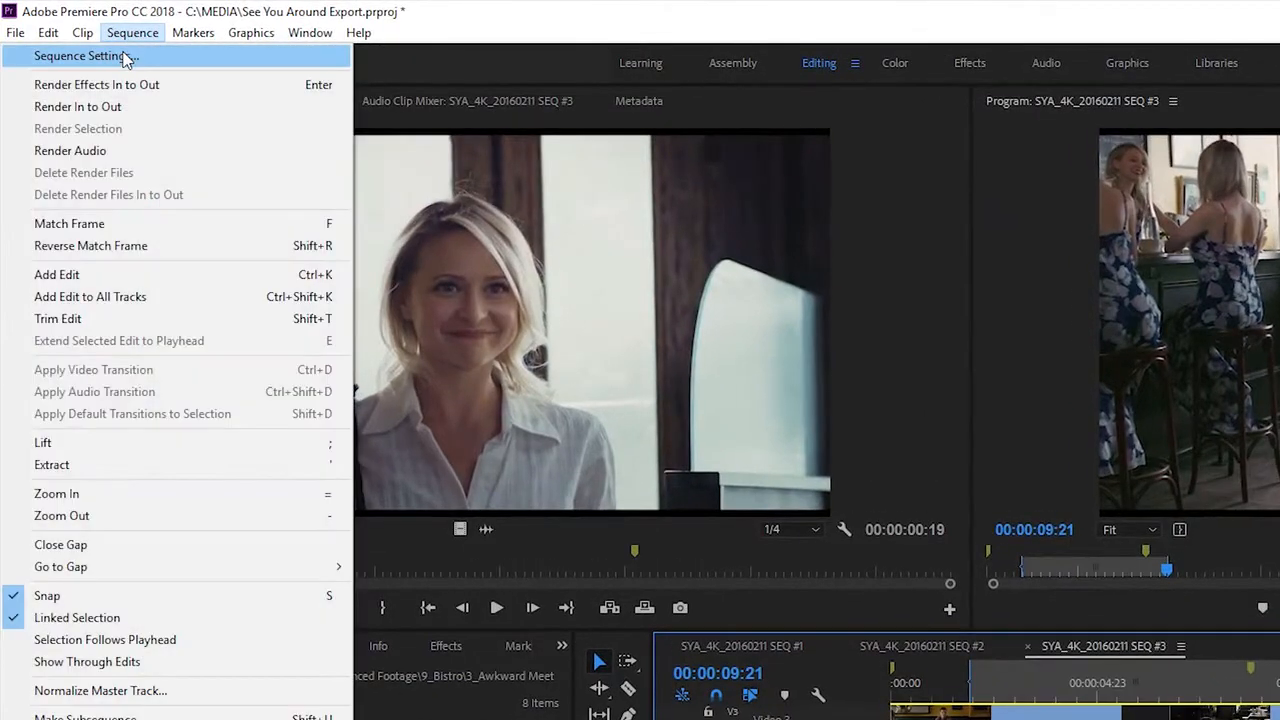
left_click(126, 60)
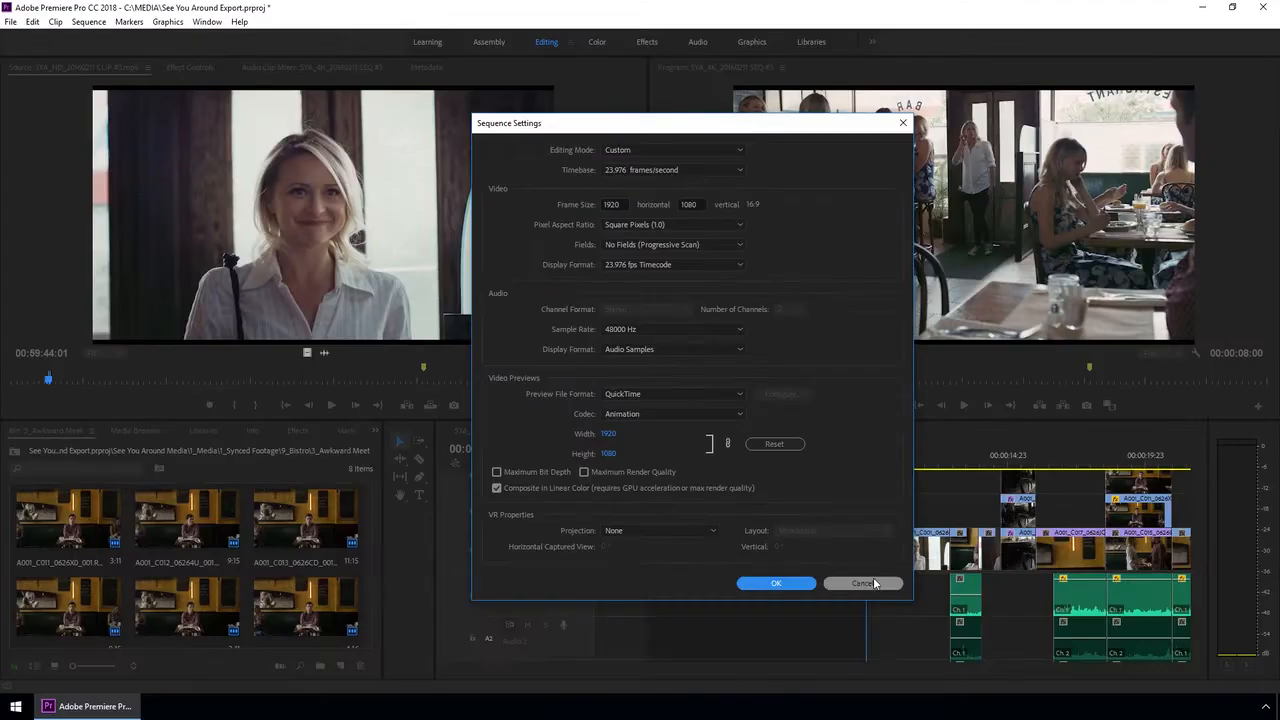
left_click(905, 705)
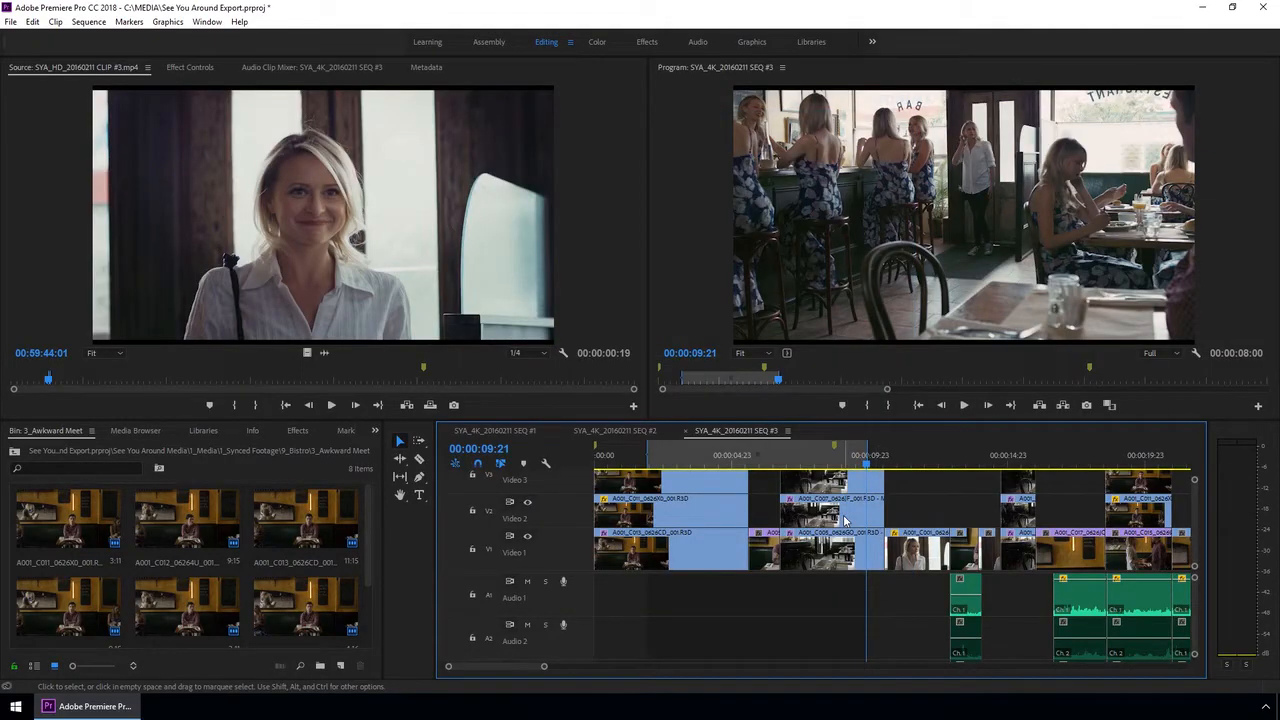
Open the media export settings for the marked range of the sequence.
left_click(12, 22)
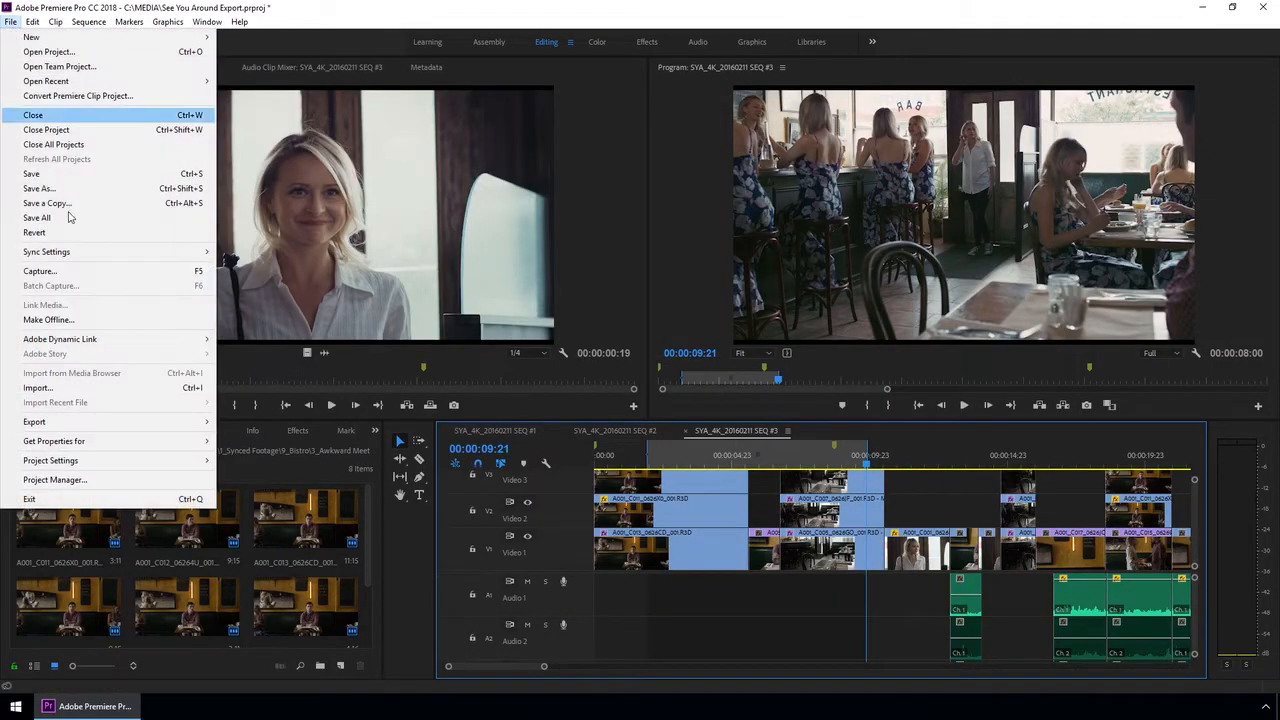
mouse_move(167, 424)
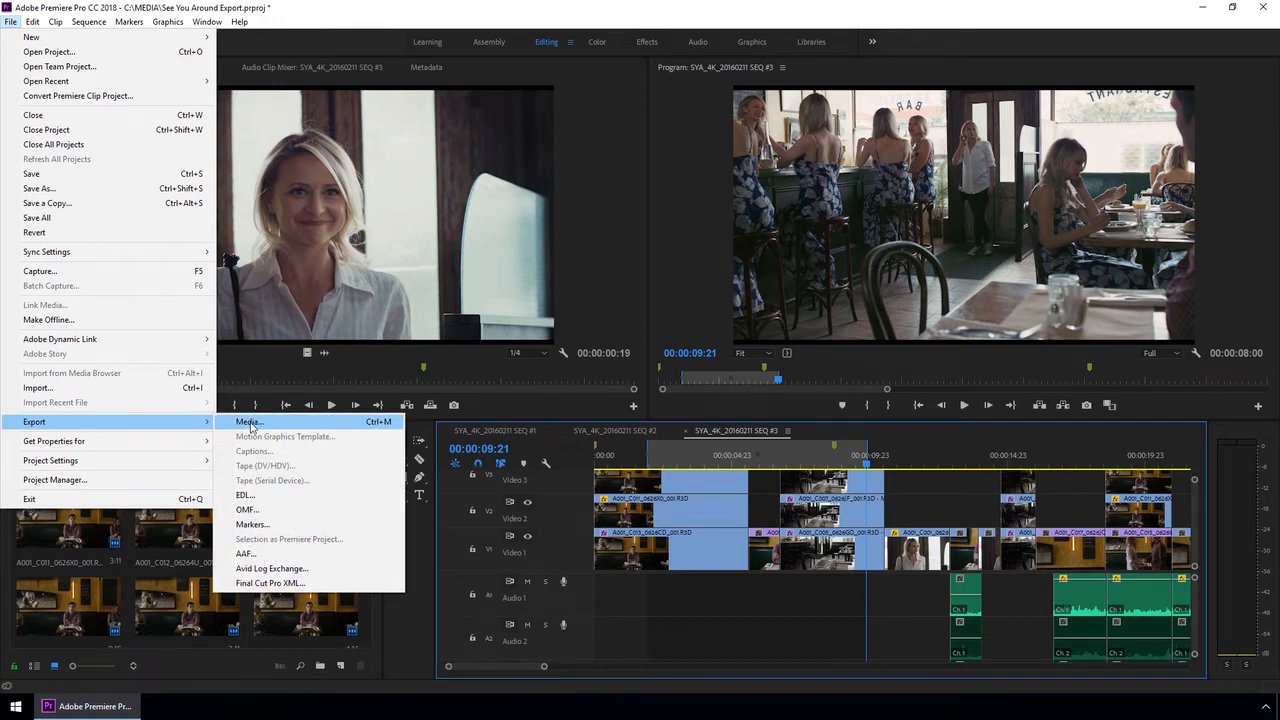
left_click(248, 422)
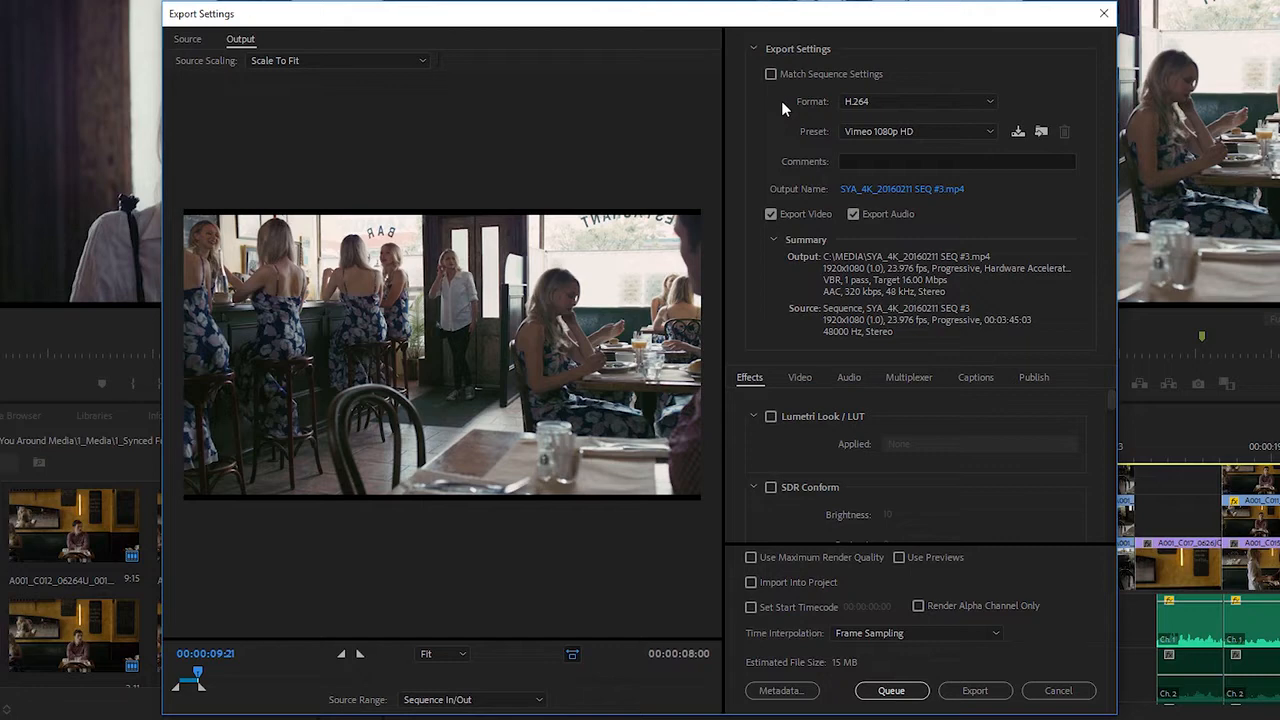
Try matching the export to the sequence settings, and turn that option off again.
left_click(771, 76)
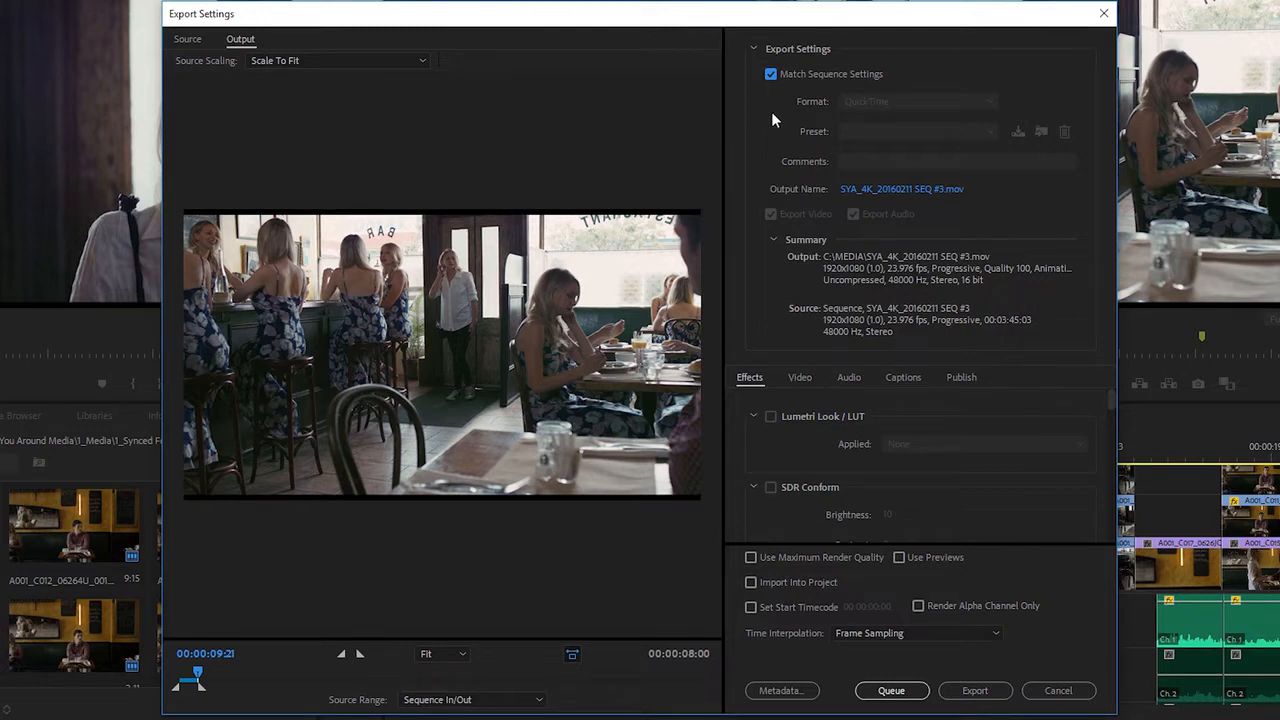
left_click(770, 75)
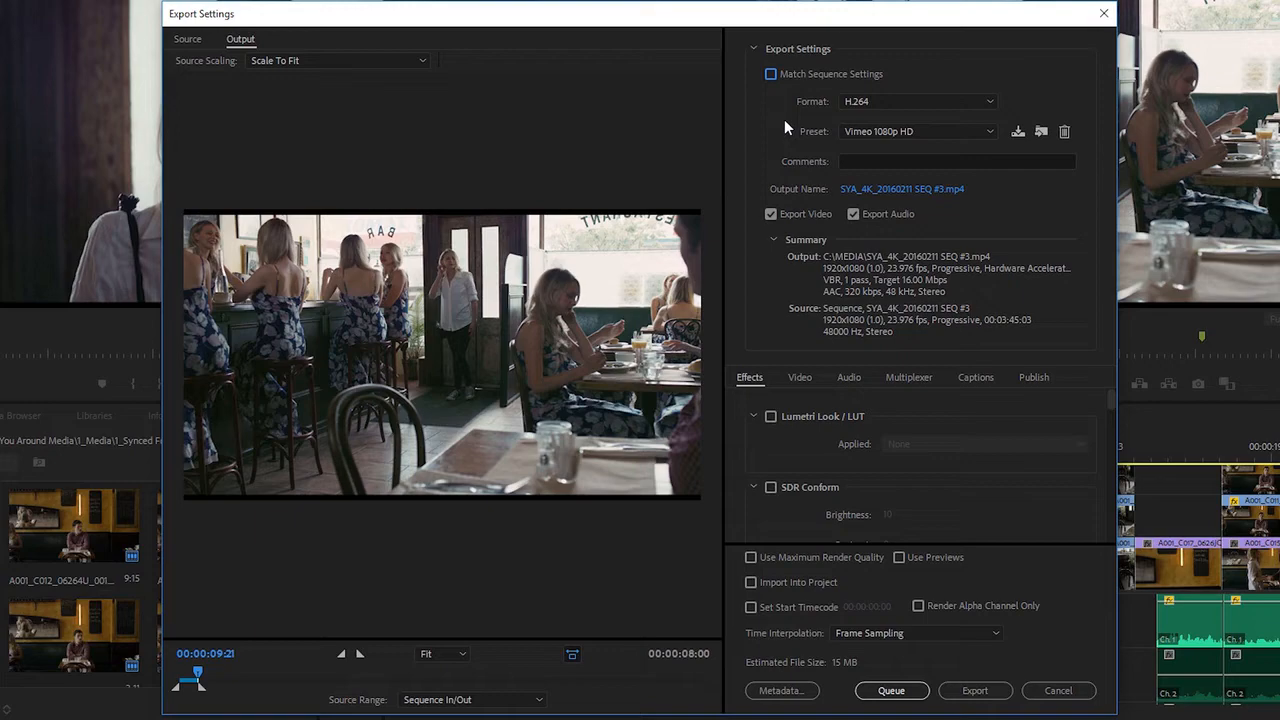
Set the export format to H.264 with the YouTube 1080p HD preset.
left_click(864, 102)
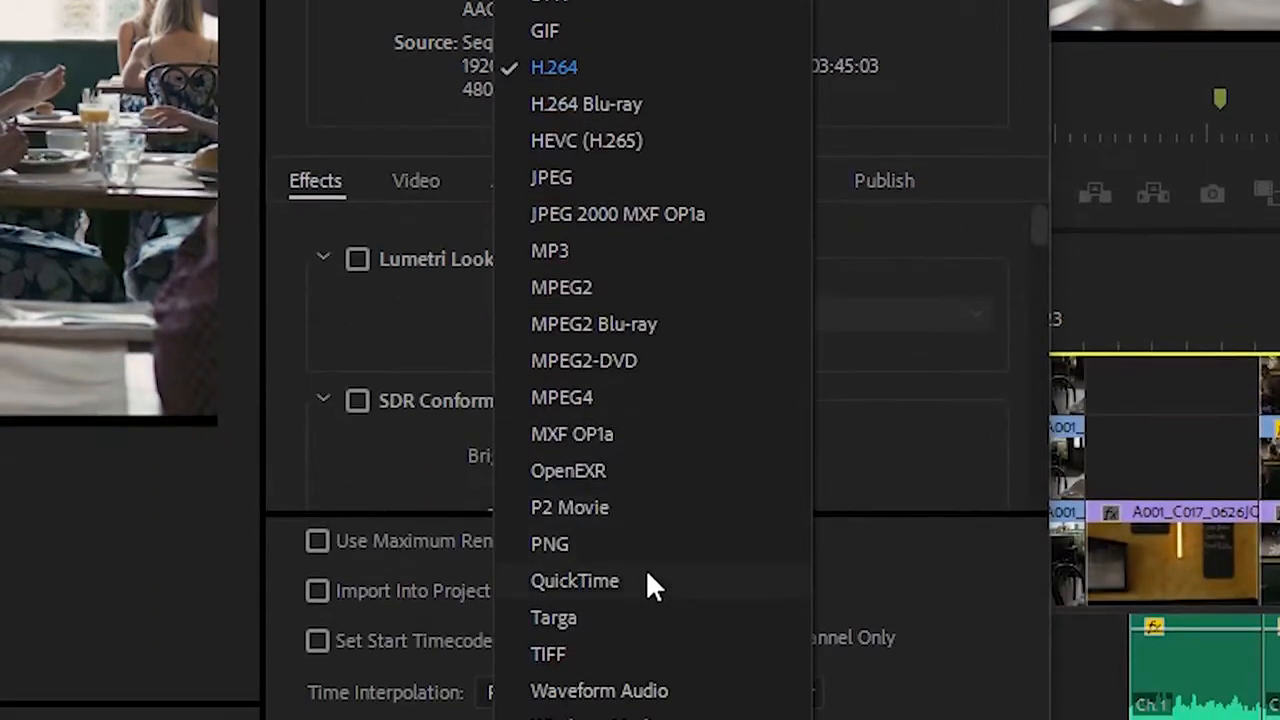
left_click(622, 62)
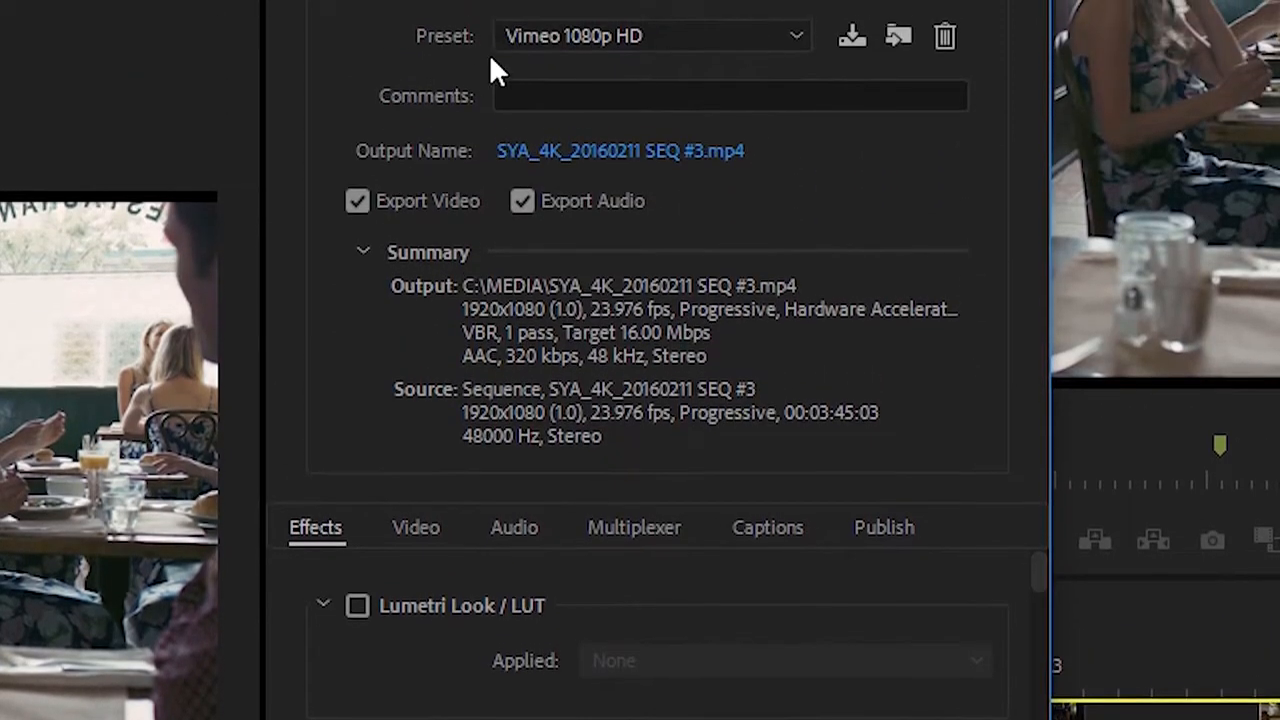
left_click(669, 35)
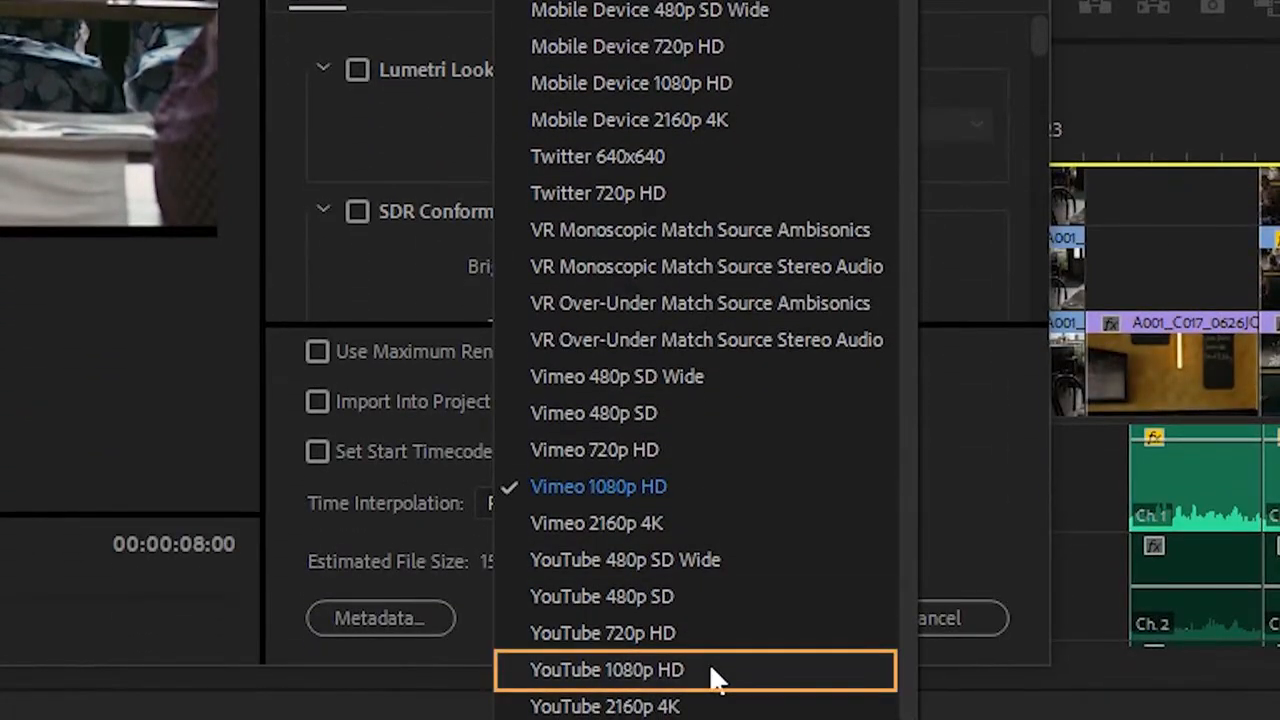
left_click(718, 678)
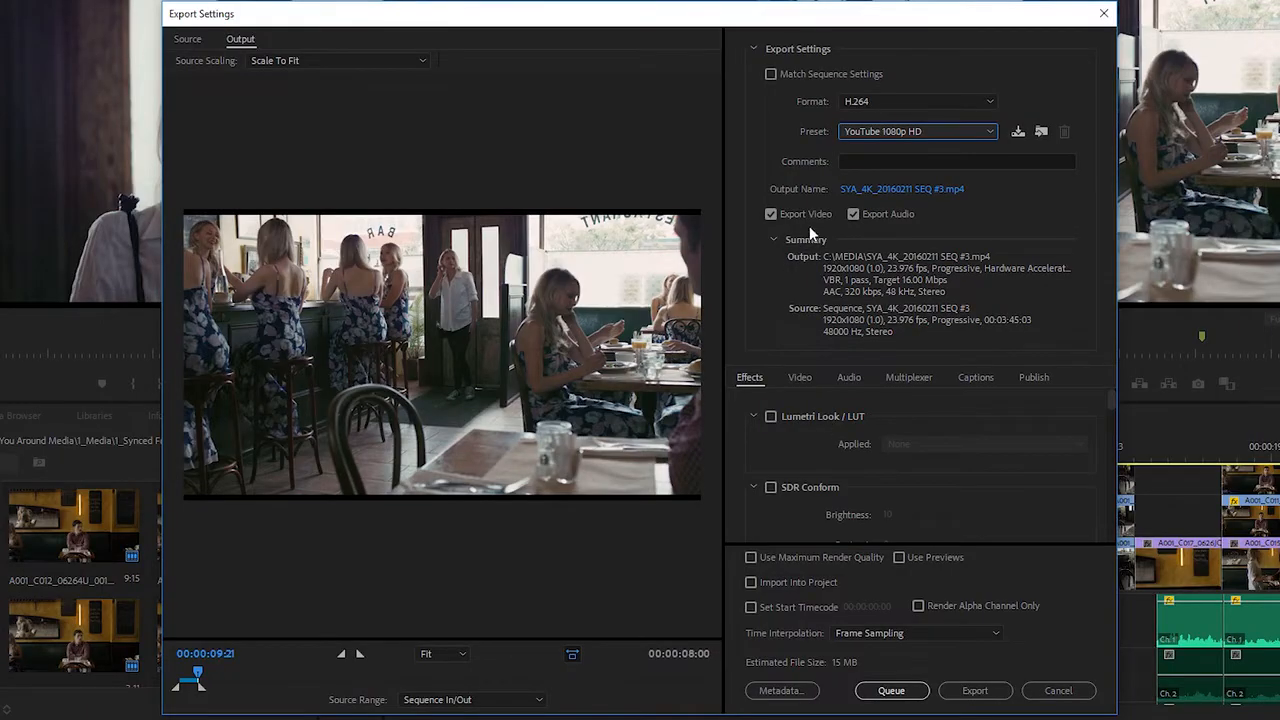
Name the exported video file Final Output and save it in the C:\MEDIA folder.
left_click(916, 192)
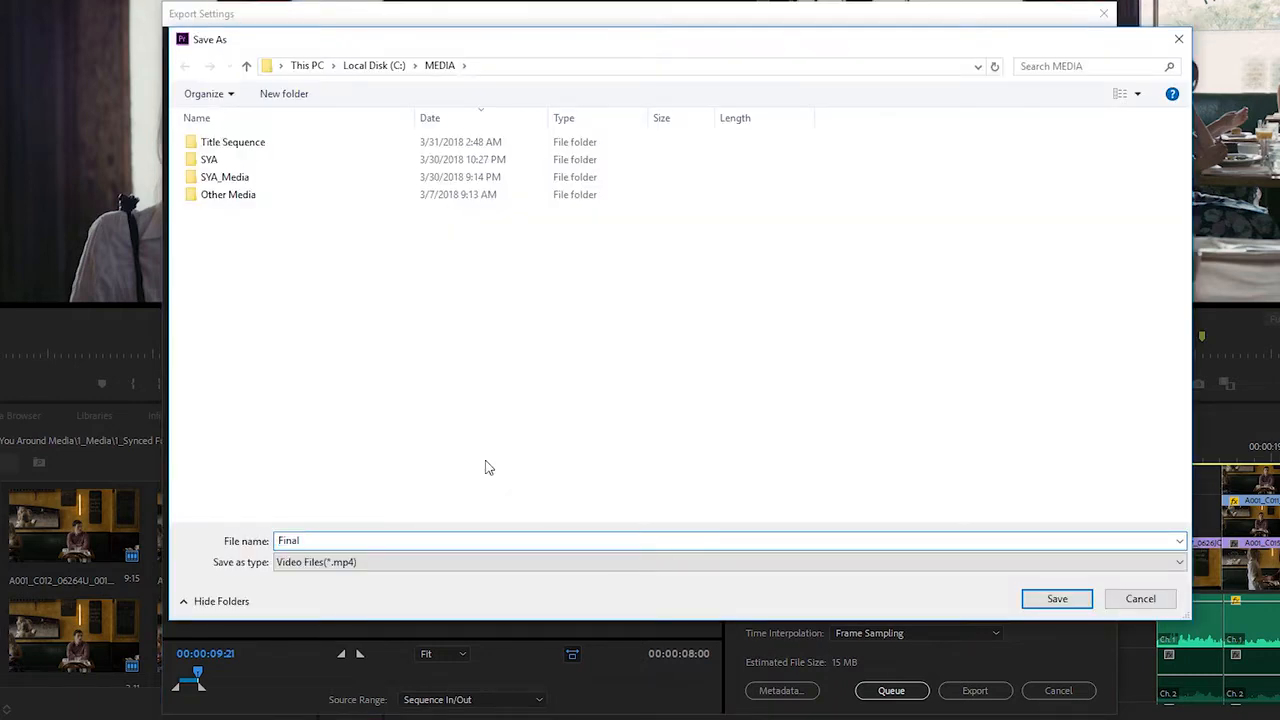
type("Output")
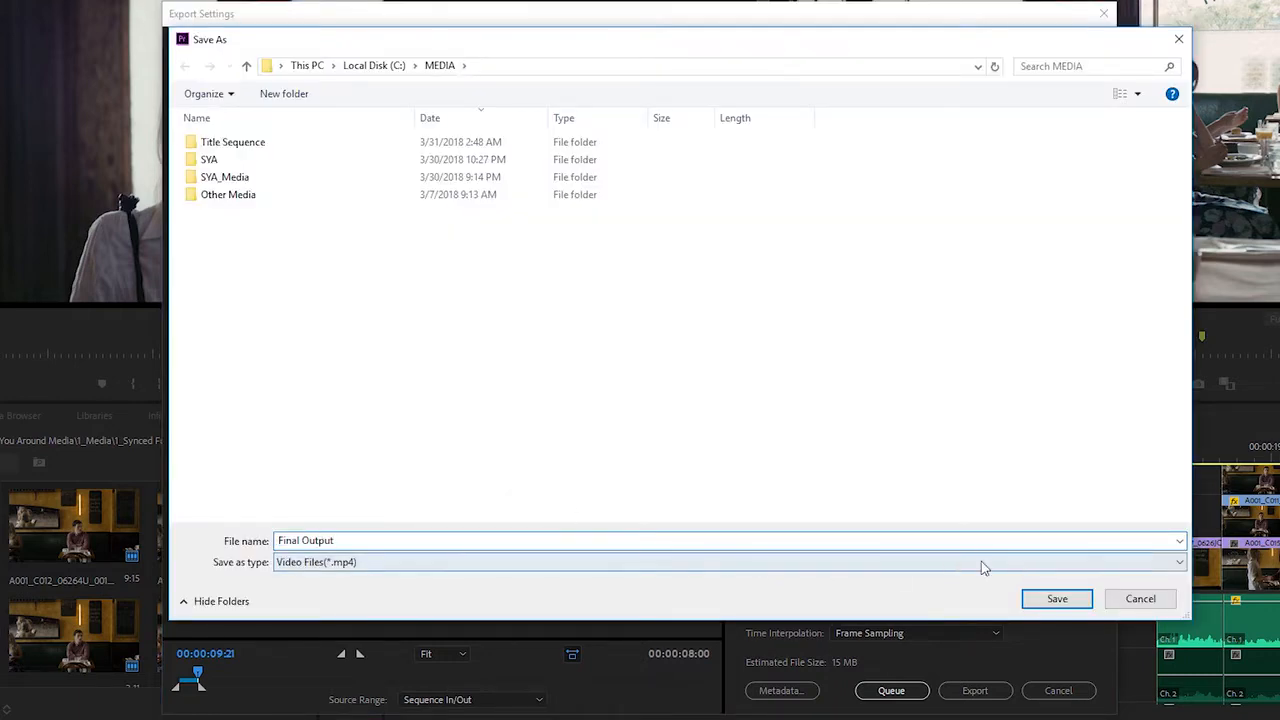
left_click(1050, 597)
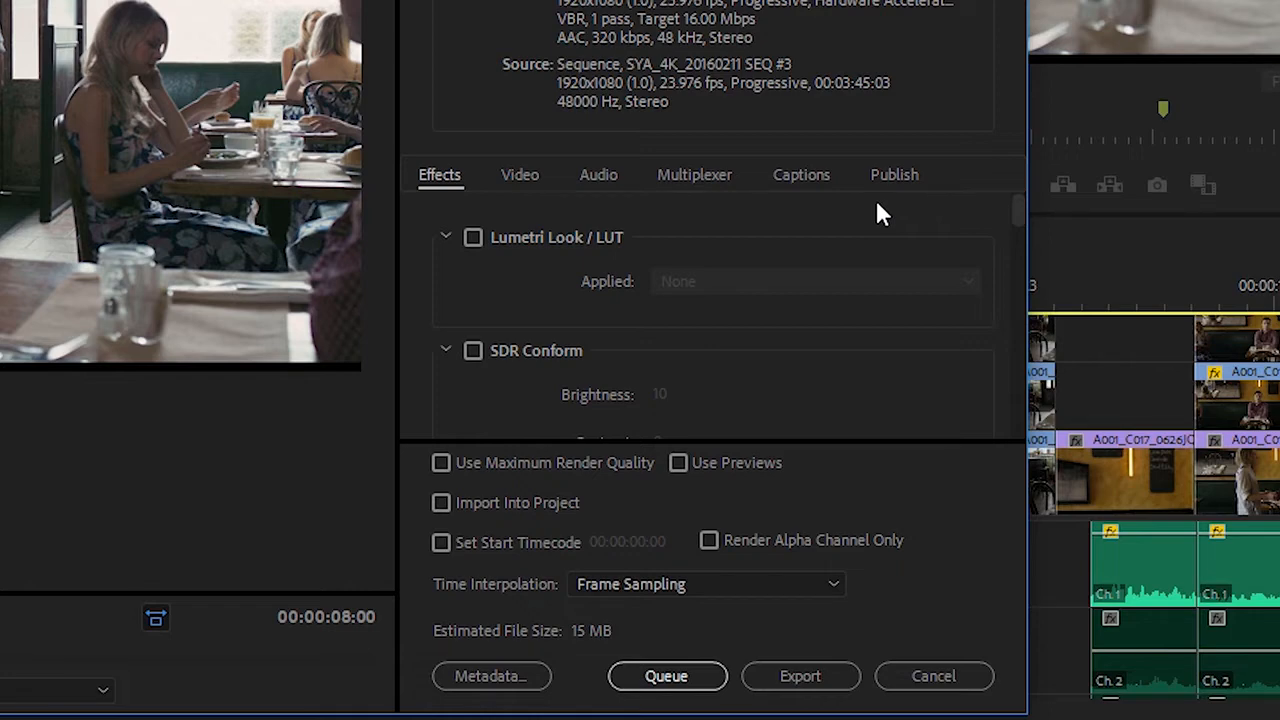
Examine the export's video, audio, multiplexer, captions and publish settings.
left_click(520, 178)
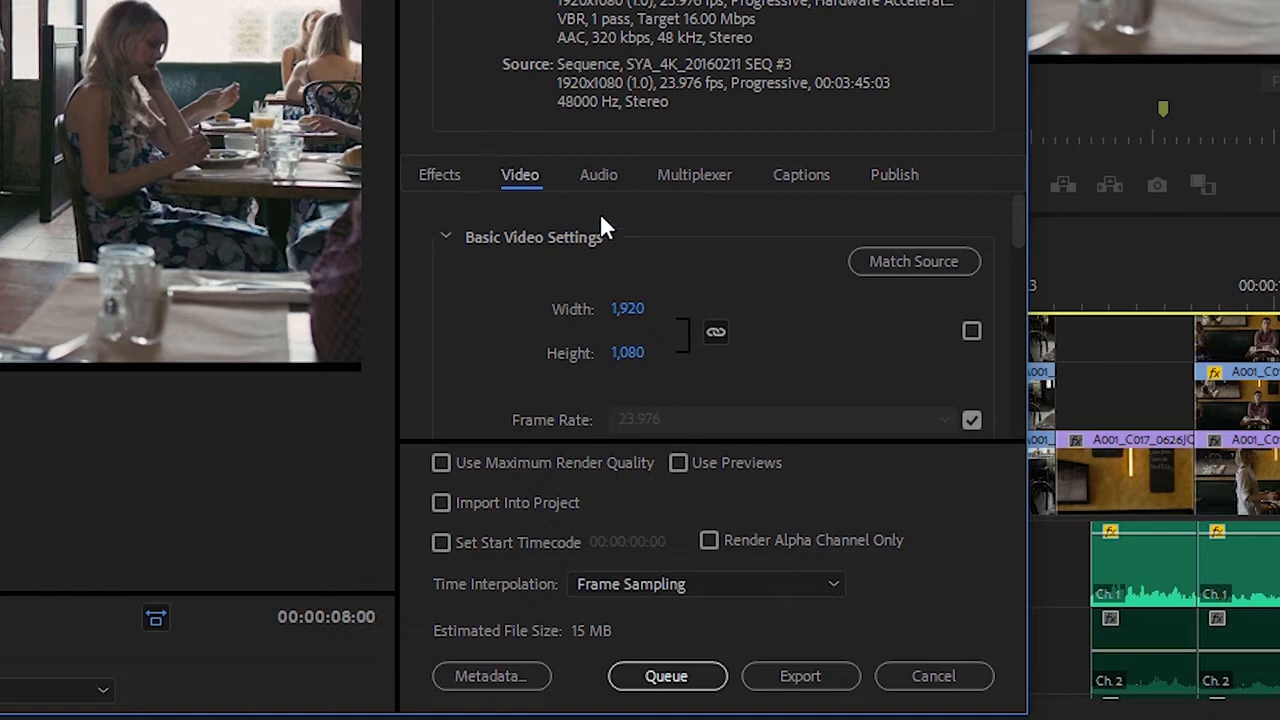
left_click_drag(1017, 233, 954, 227)
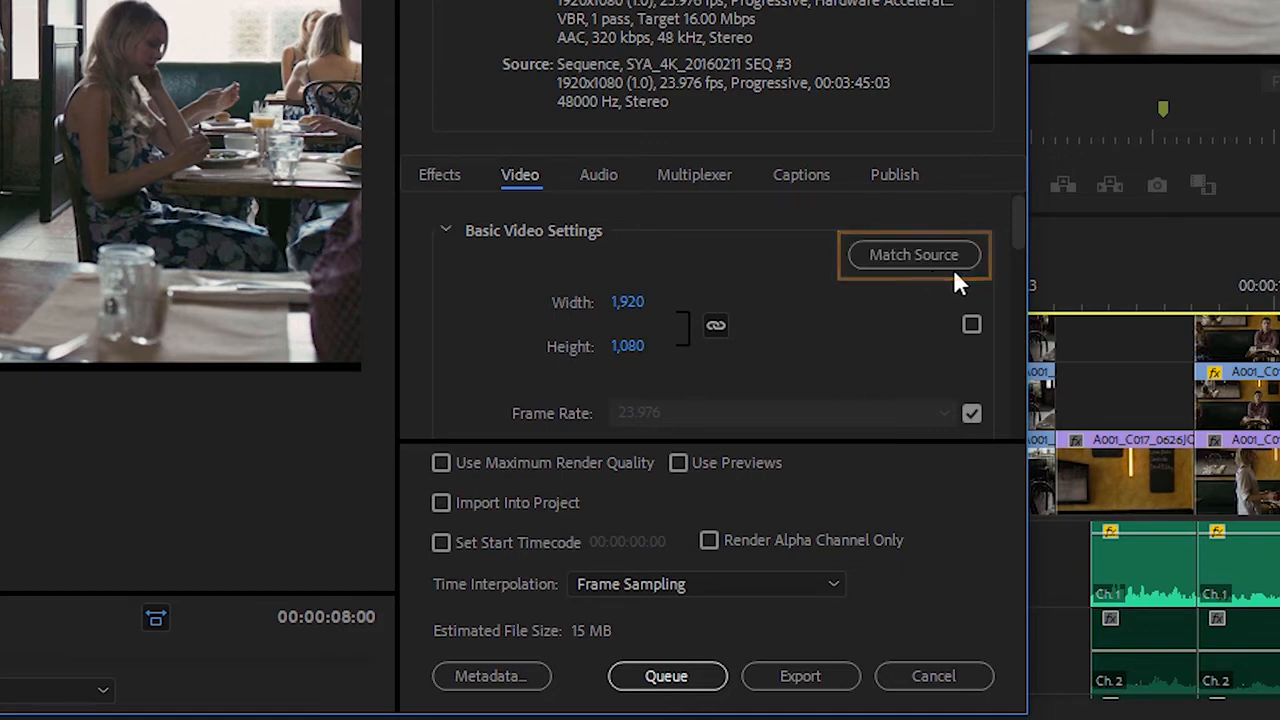
left_click_drag(1017, 235, 1010, 327)
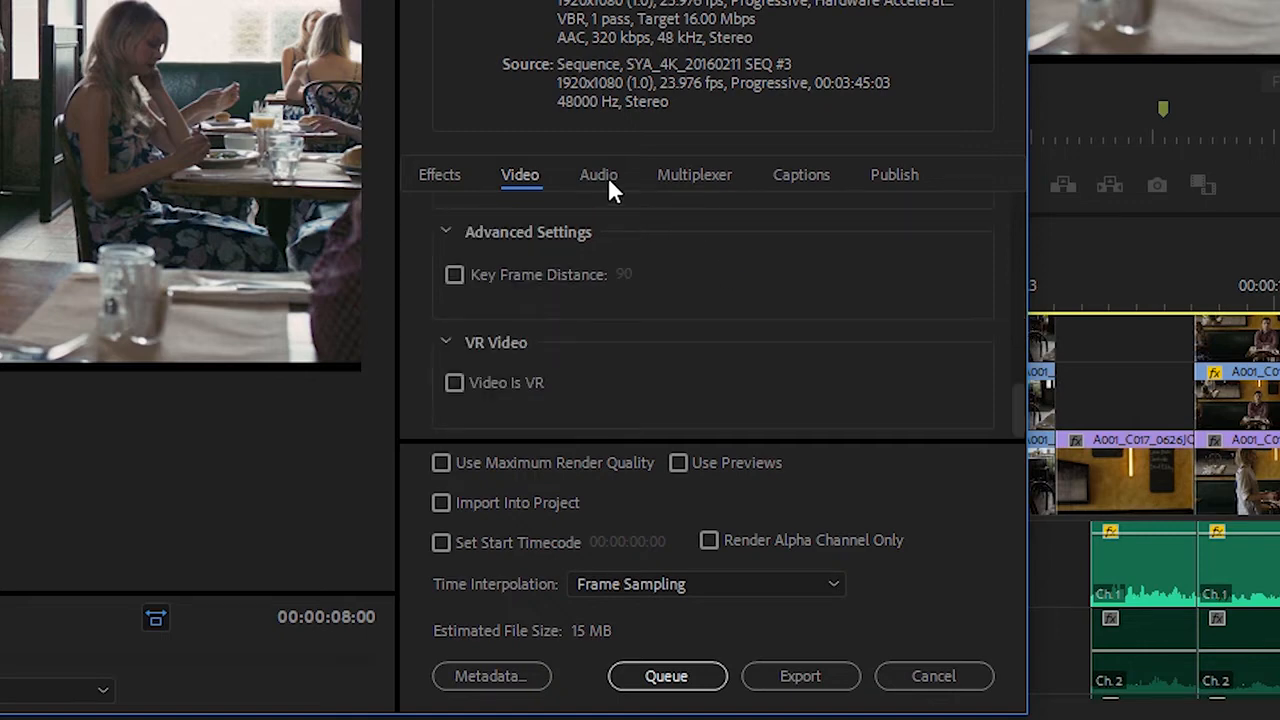
left_click(606, 181)
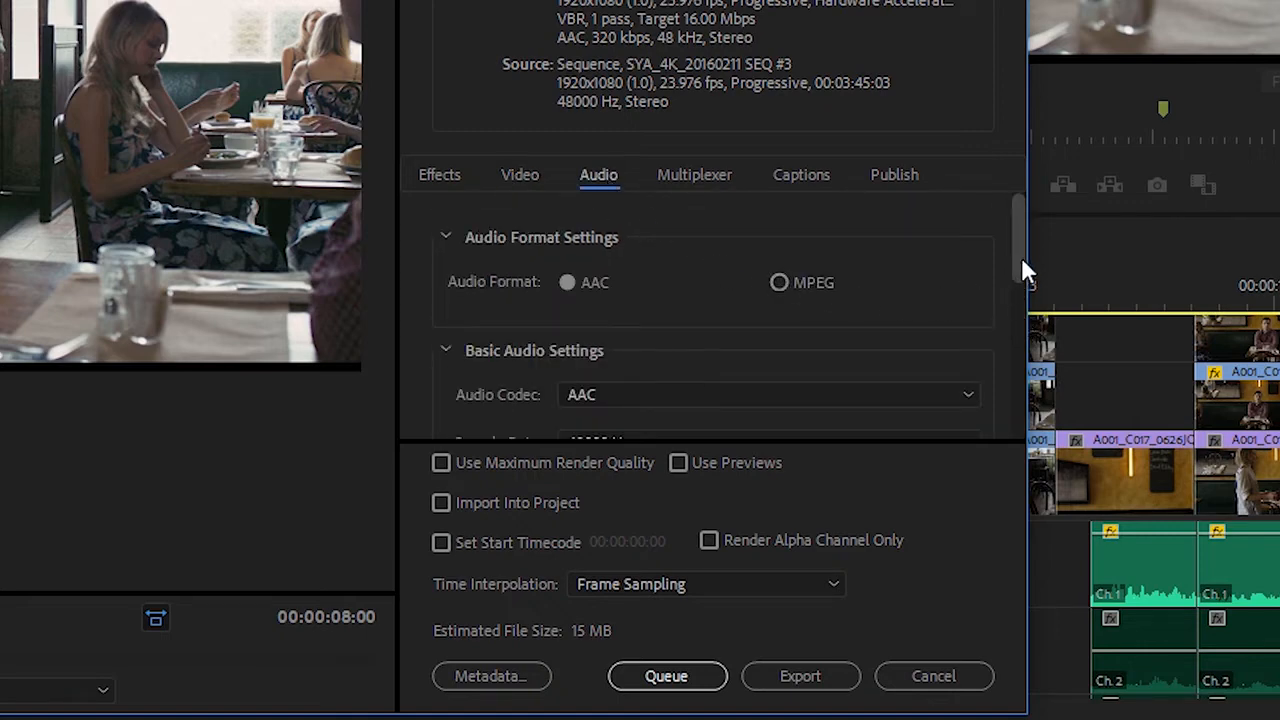
left_click_drag(1021, 257, 1024, 291)
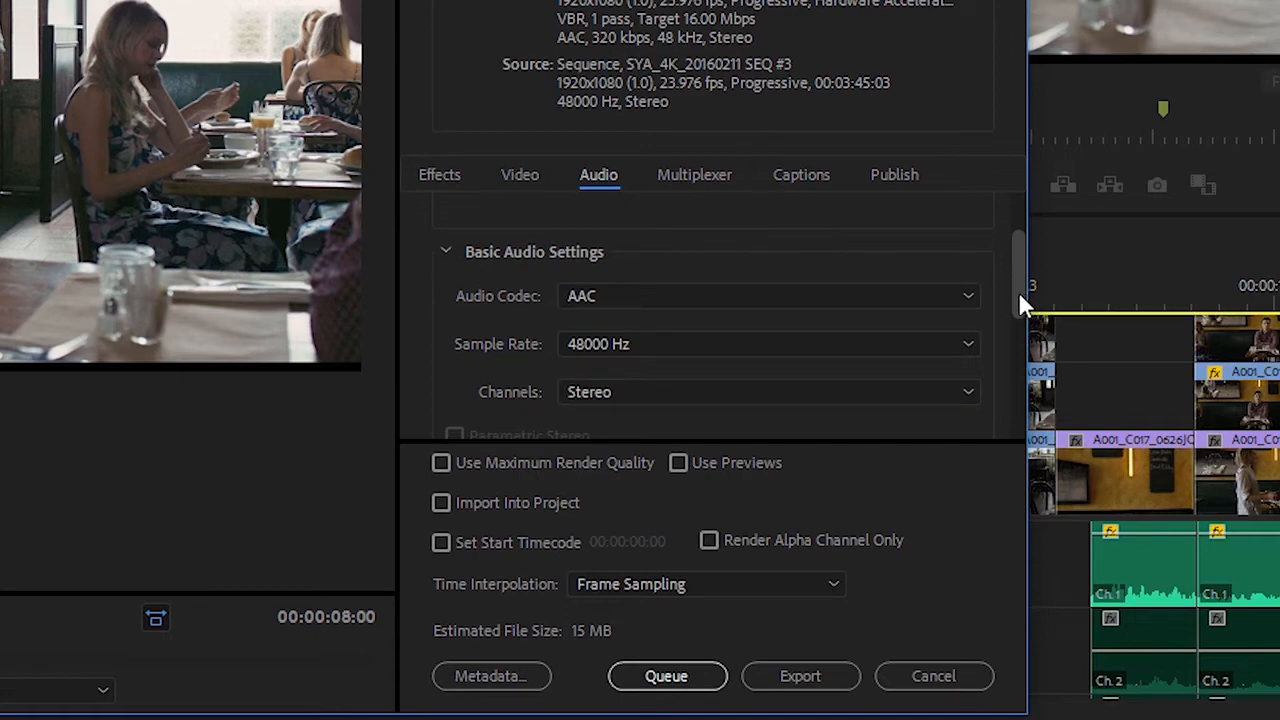
left_click(705, 185)
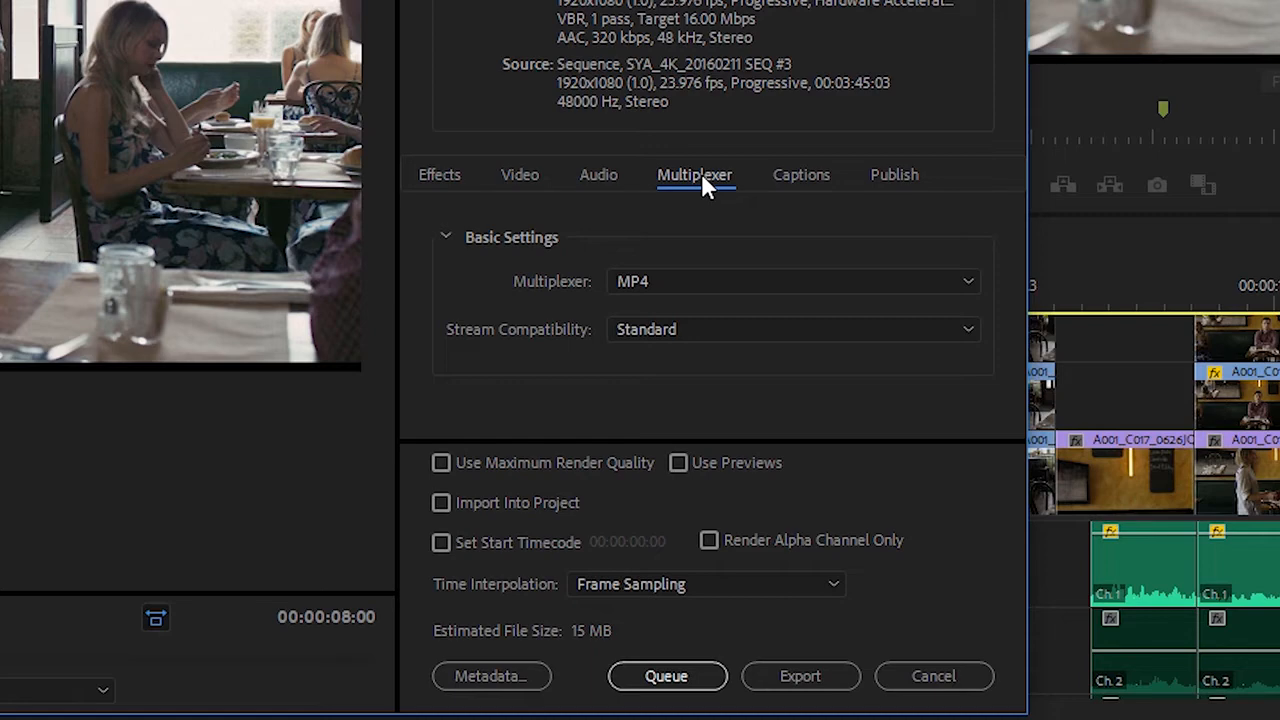
left_click(790, 180)
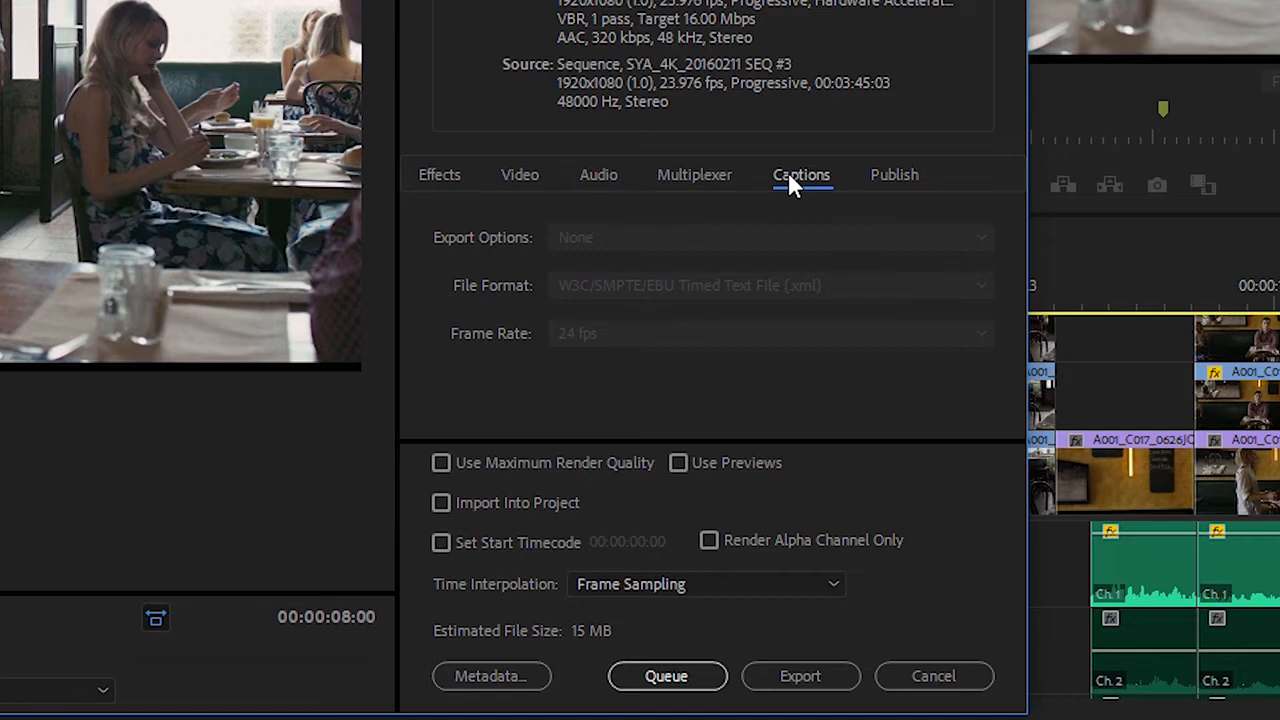
left_click(900, 185)
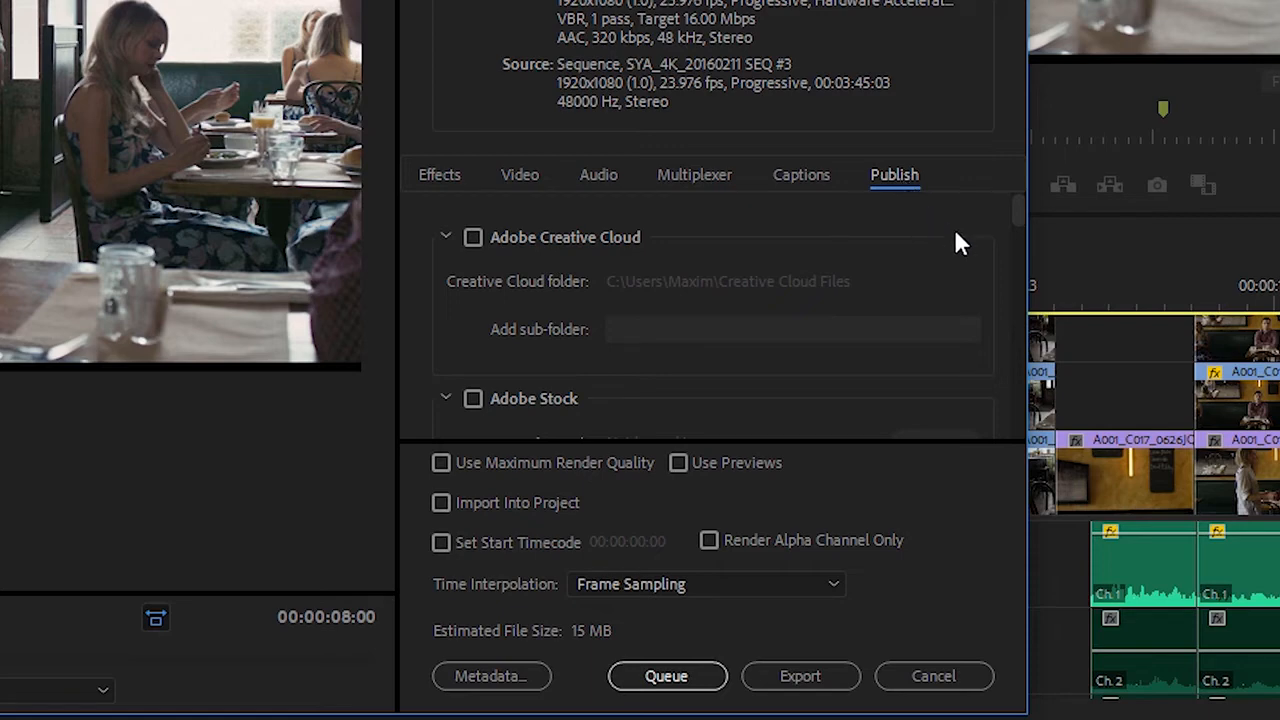
left_click_drag(1014, 206, 1011, 224)
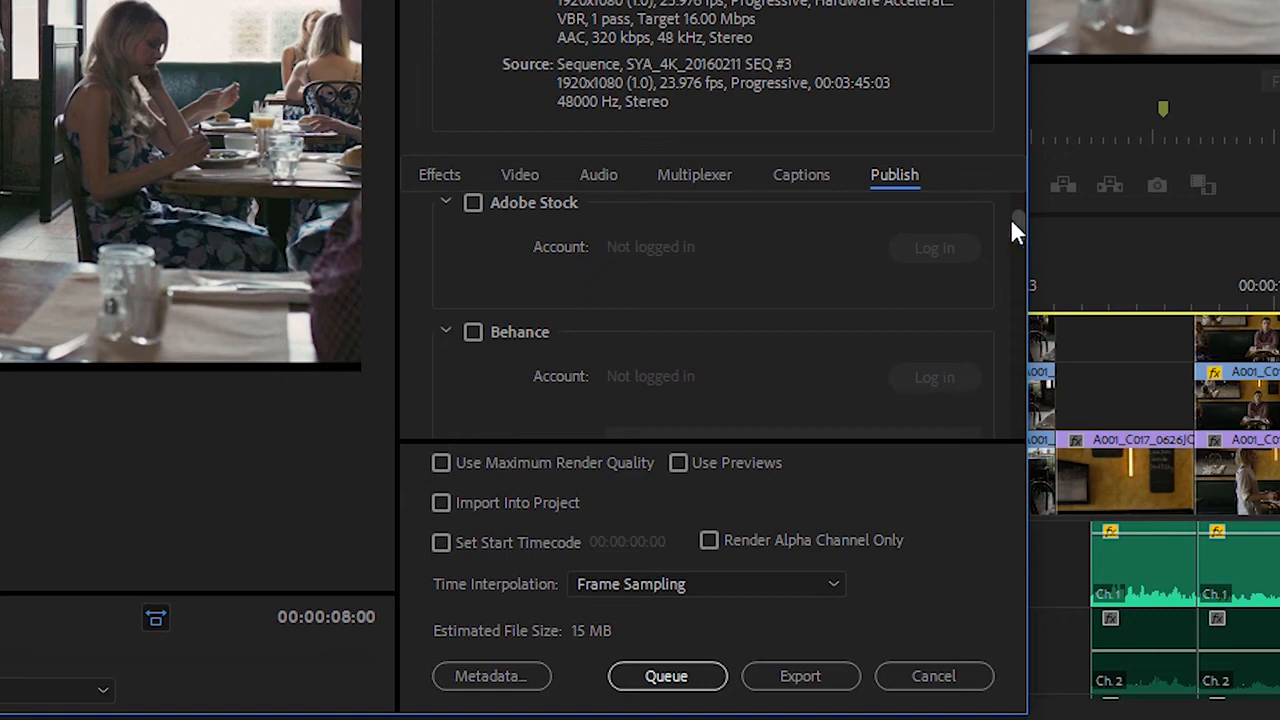
Try enabling the Video Limiter among the export effects, and turn it off again.
left_click(442, 175)
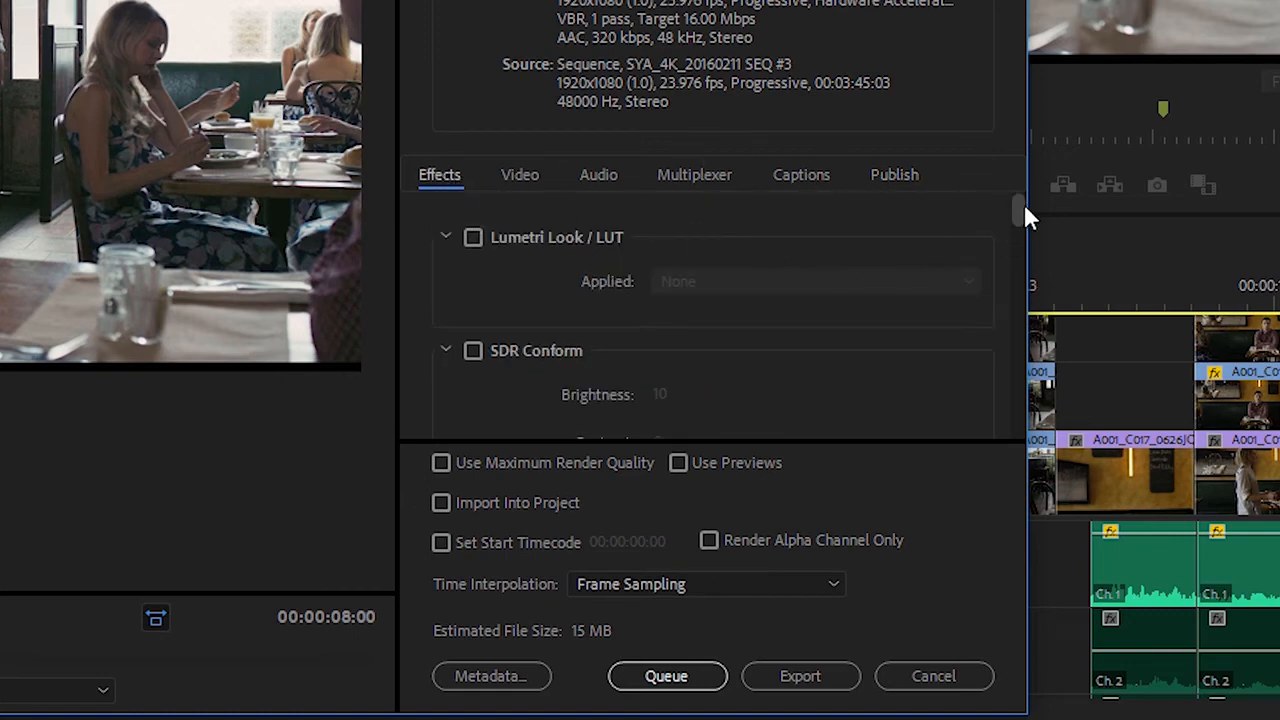
left_click_drag(1021, 207, 1020, 369)
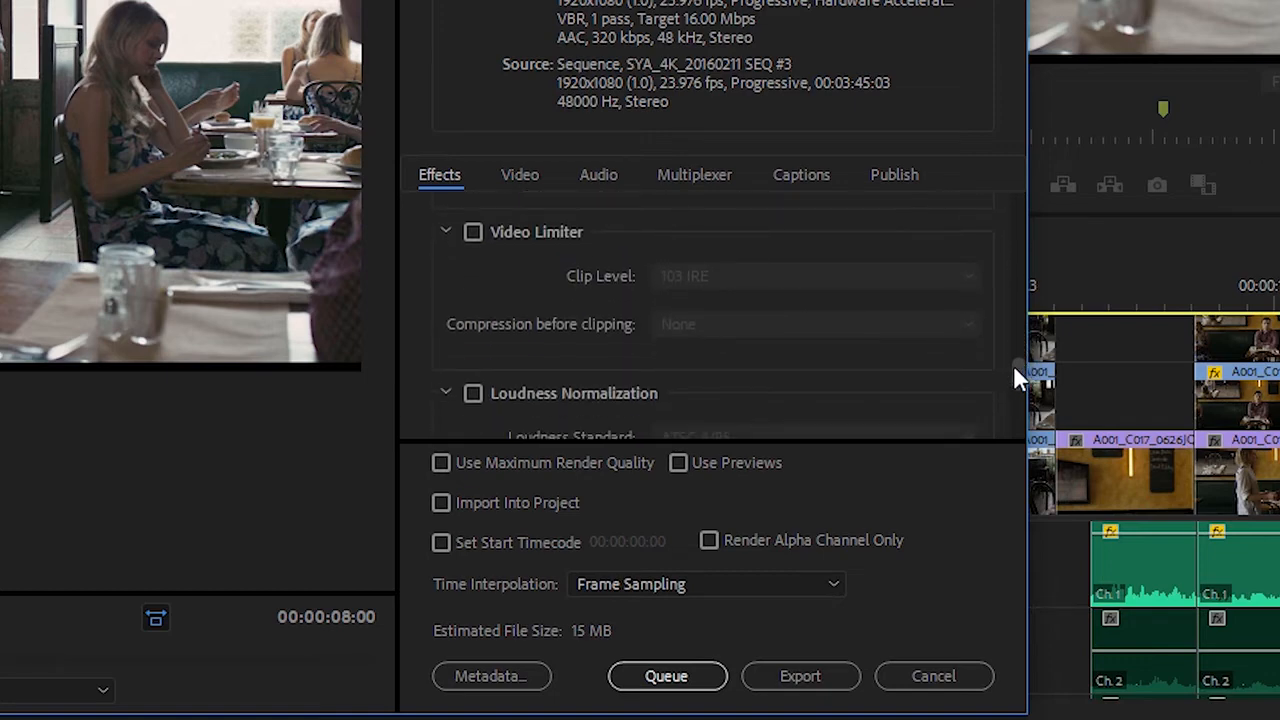
left_click(472, 233)
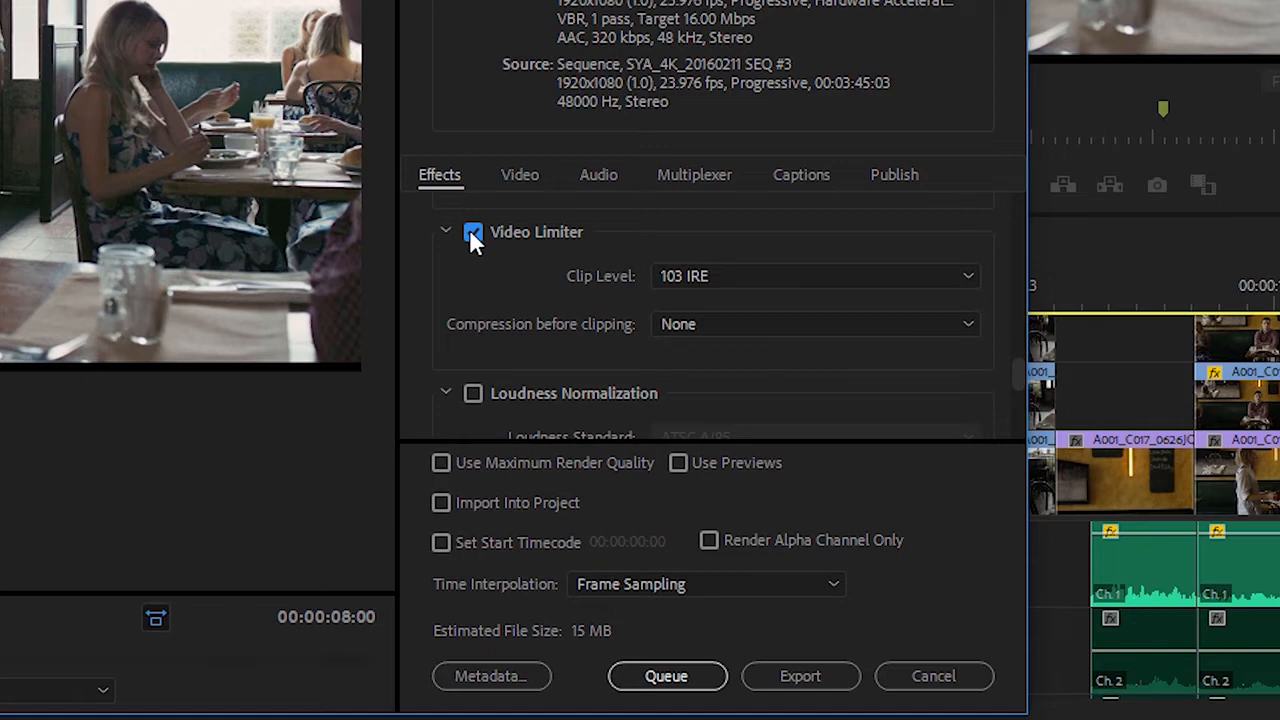
left_click(472, 233)
Enable the Lumetri Look / LUT export effect, browse the available looks without applying one, and disable the effect again.
left_click_drag(1015, 371, 1015, 200)
left_click(473, 238)
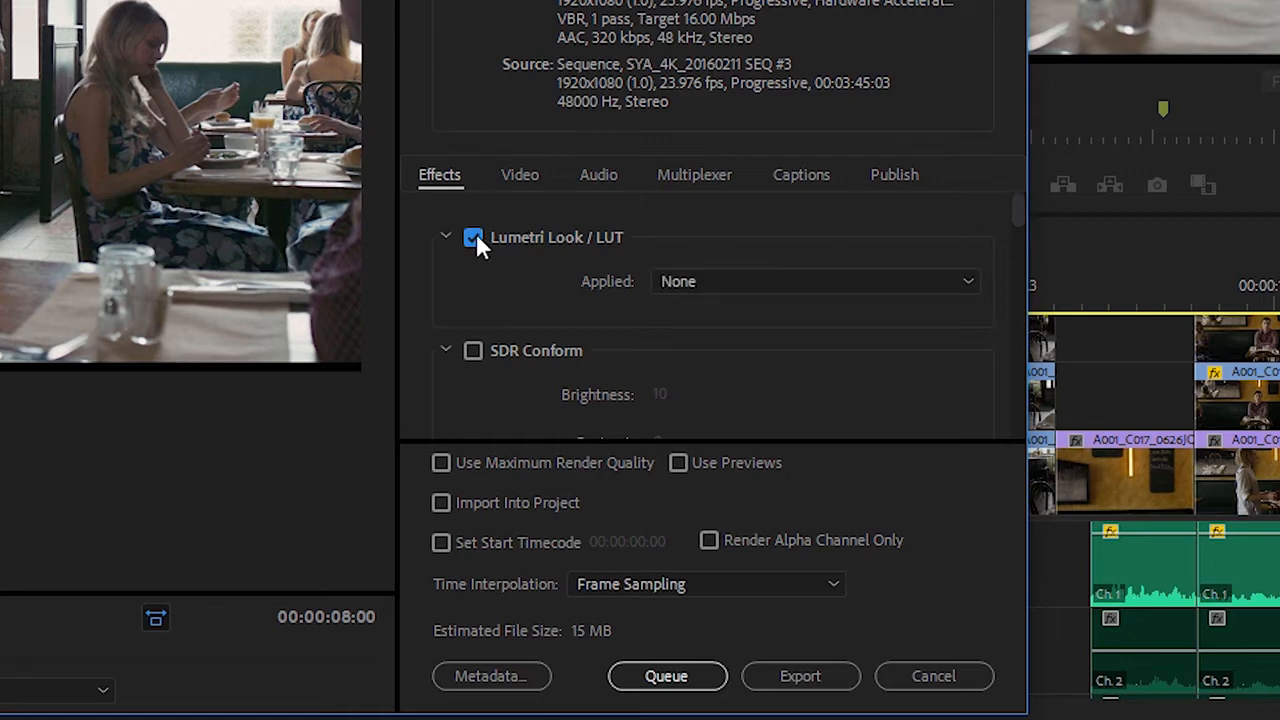
left_click(678, 278)
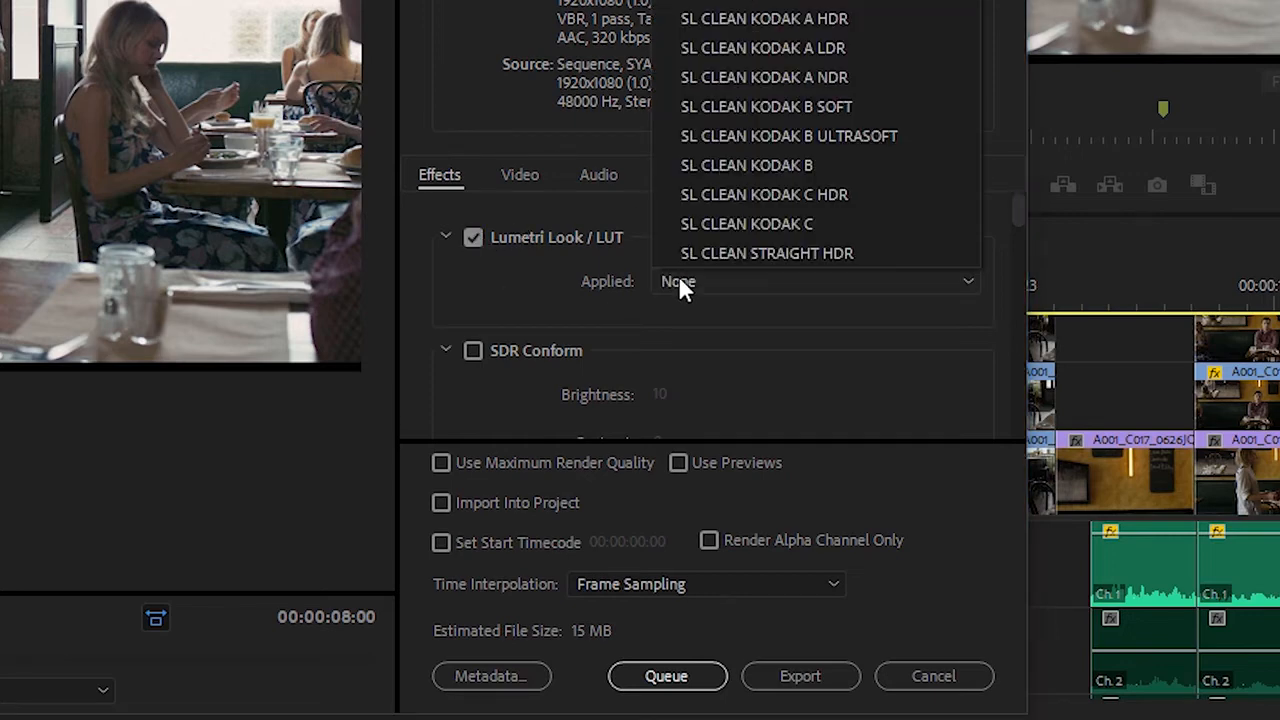
left_click(514, 282)
left_click(473, 238)
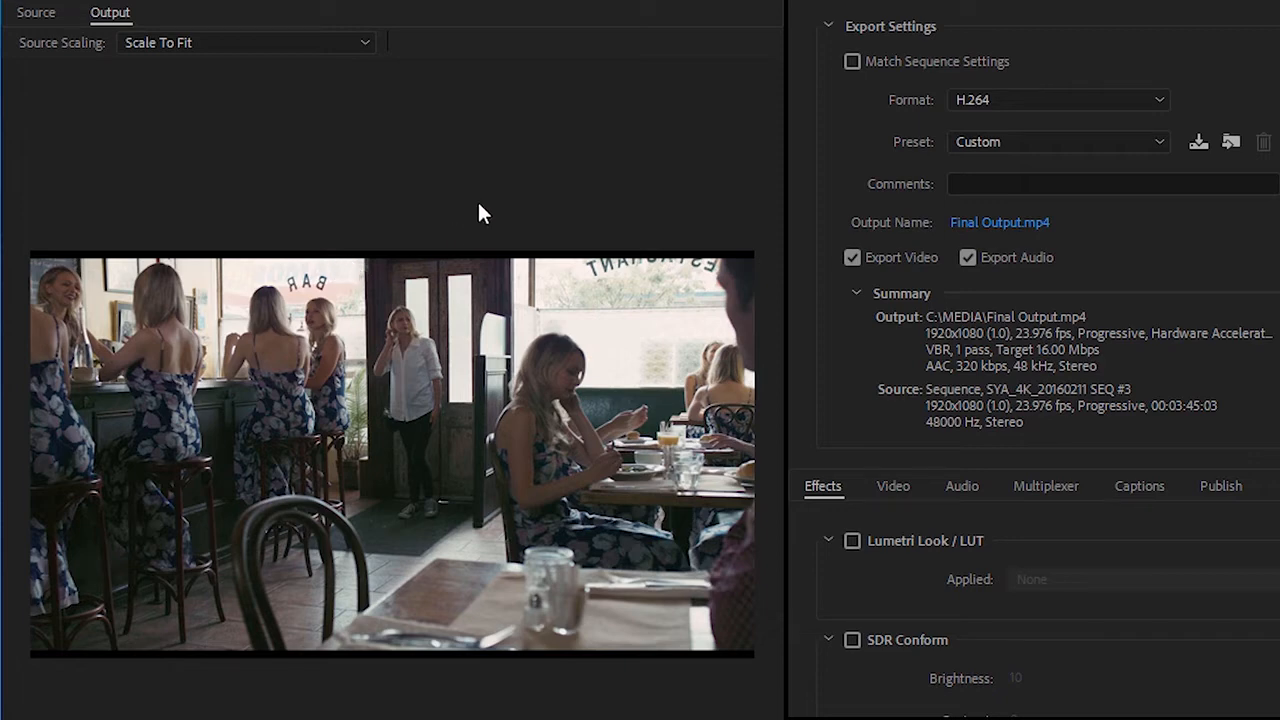
Try cropping the source frame by 32 pixels at its bottom edge and 174 pixels at its top edge, and preview the output.
left_click(38, 14)
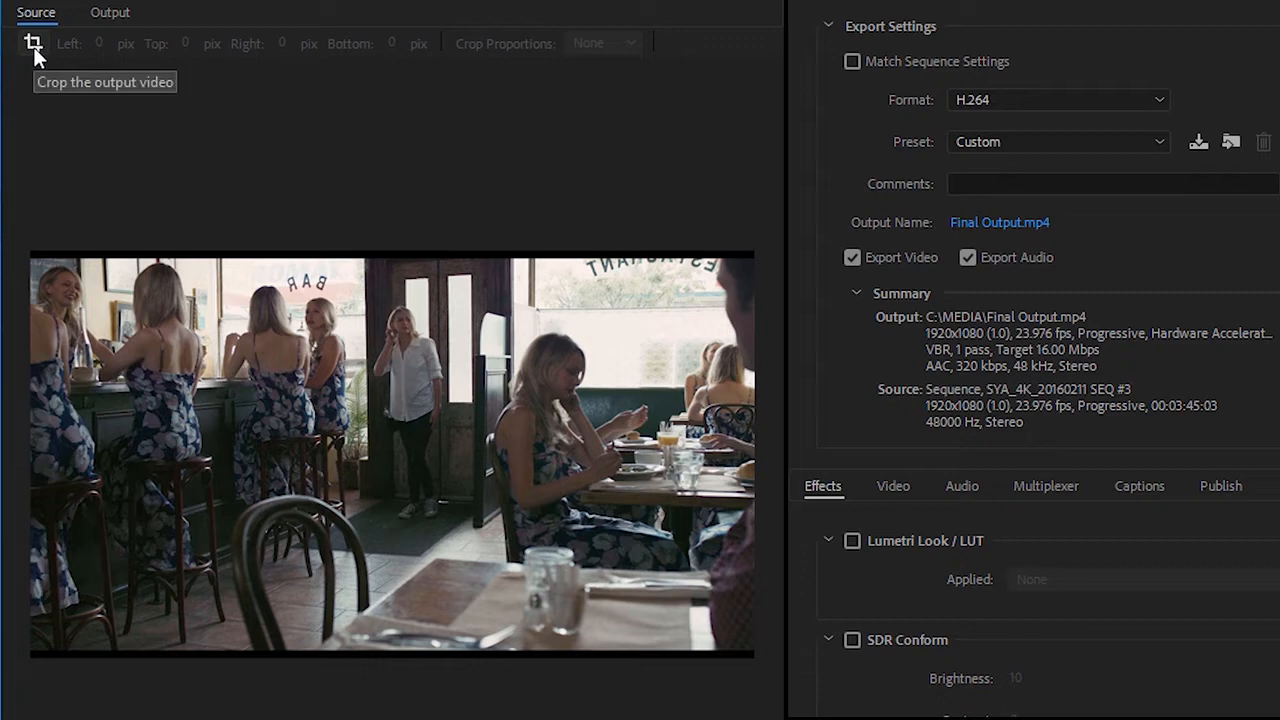
left_click(33, 44)
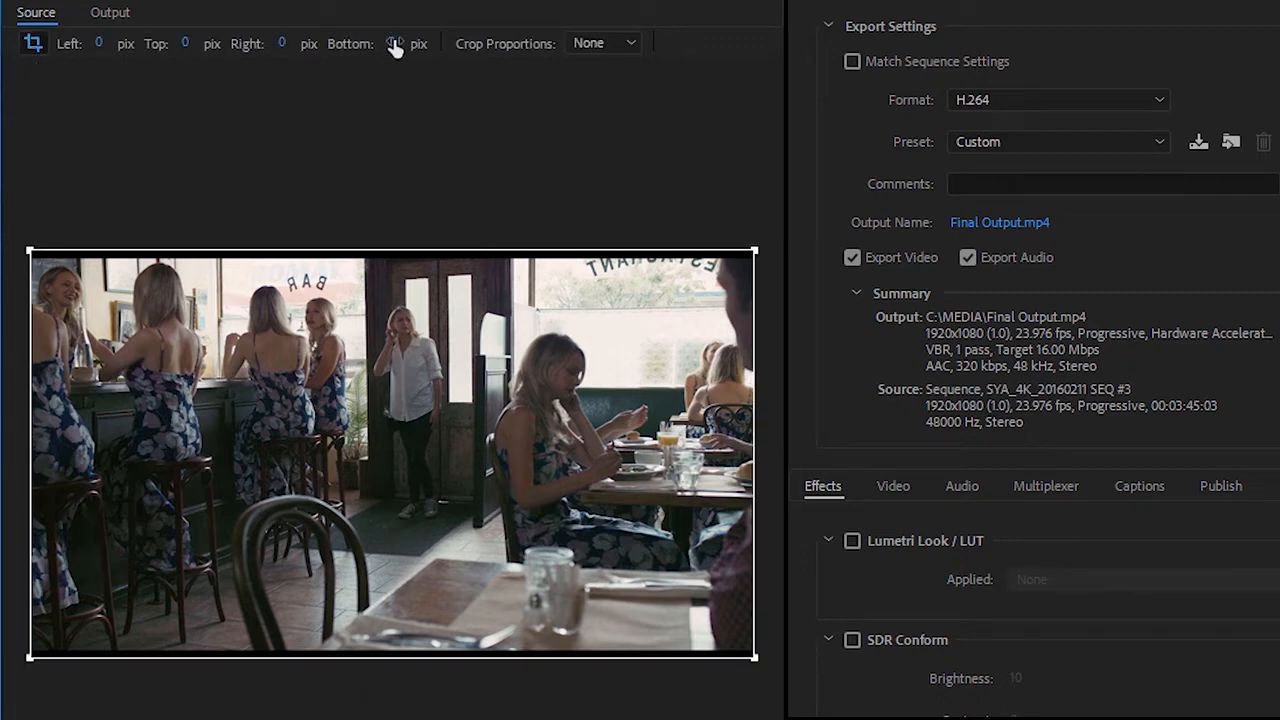
left_click_drag(395, 48, 412, 44)
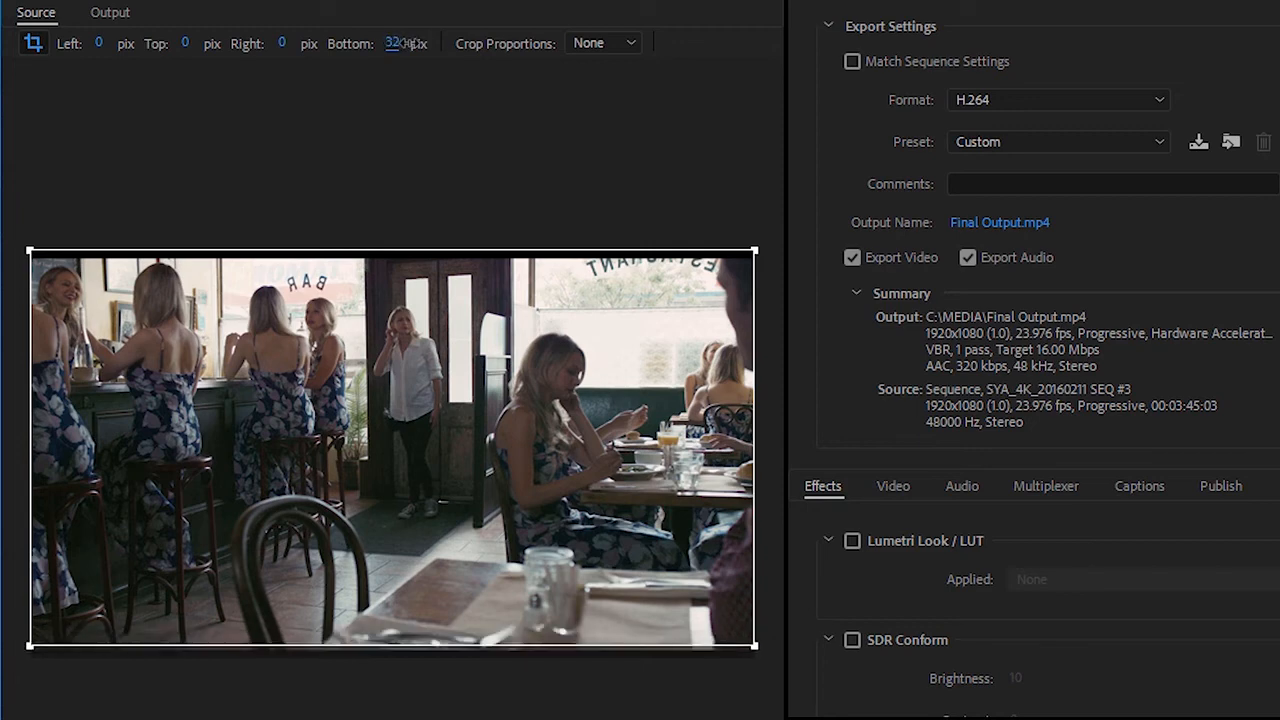
left_click_drag(390, 245, 371, 316)
left_click(112, 14)
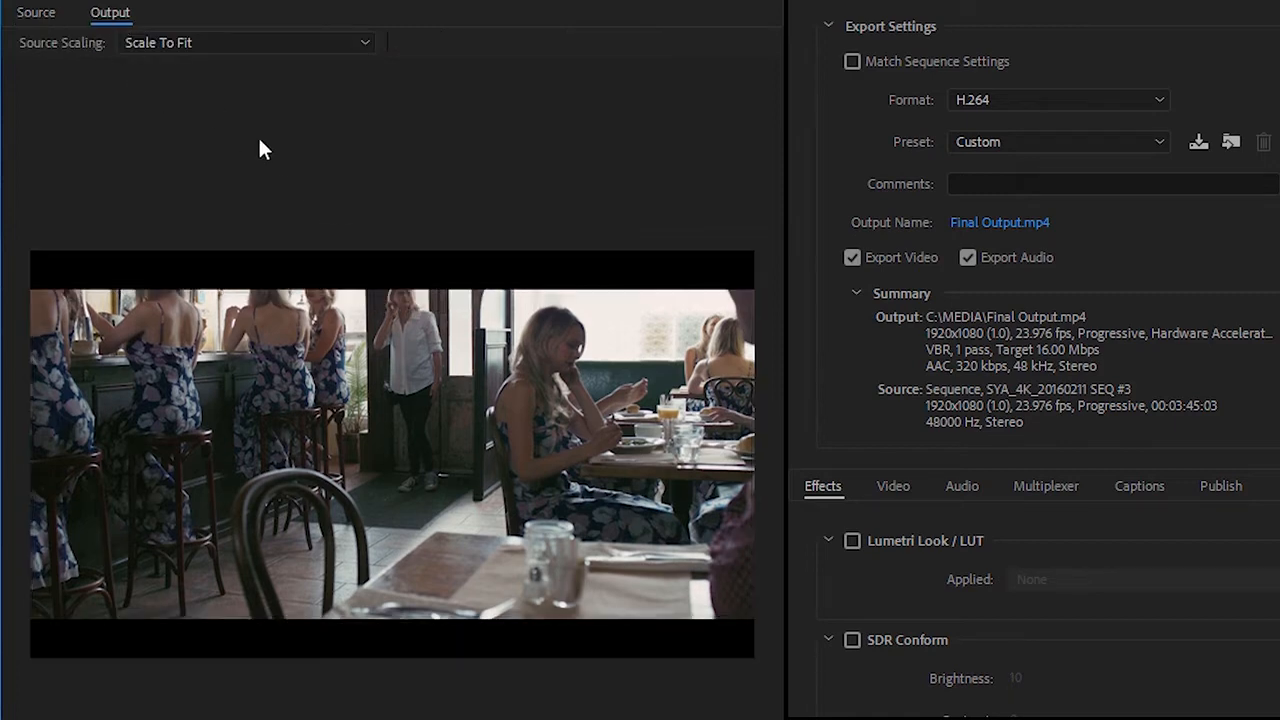
Try the Scale To Fill, Stretch To Fill and Scale To Fit With Black Borders source scaling options on the cropped output.
left_click(182, 45)
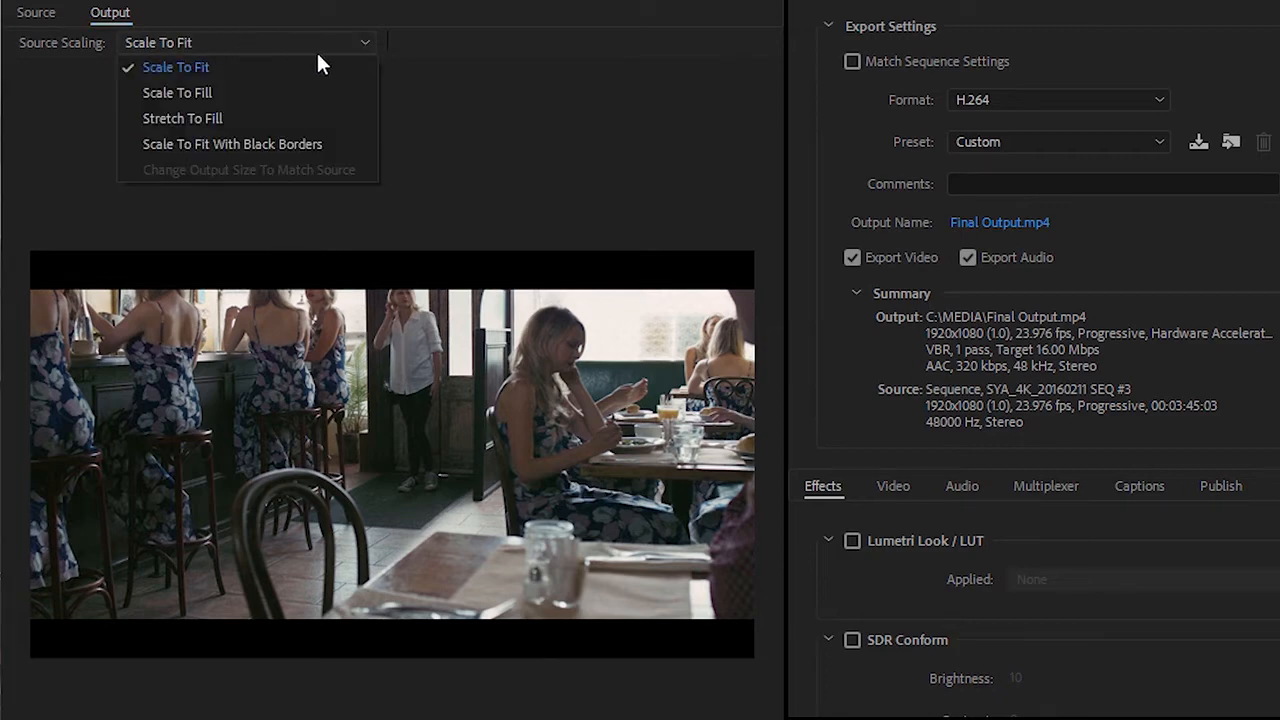
left_click(306, 92)
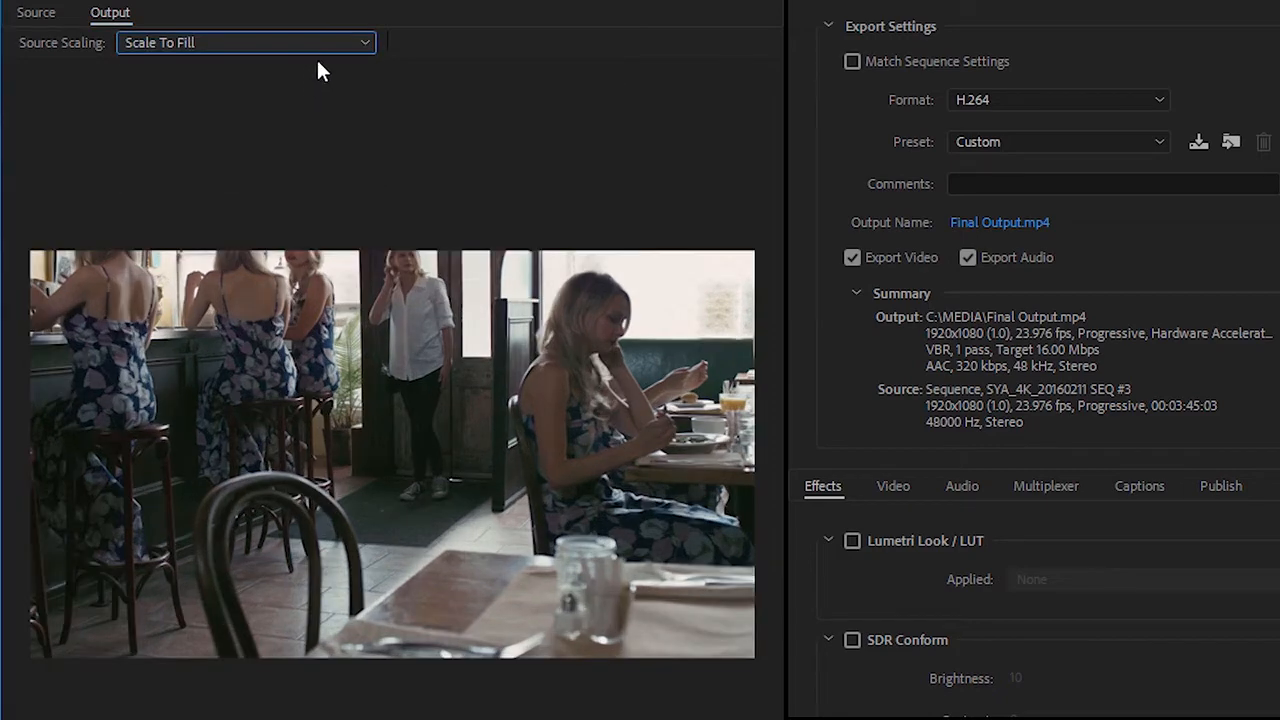
left_click(272, 48)
left_click(270, 120)
left_click(331, 44)
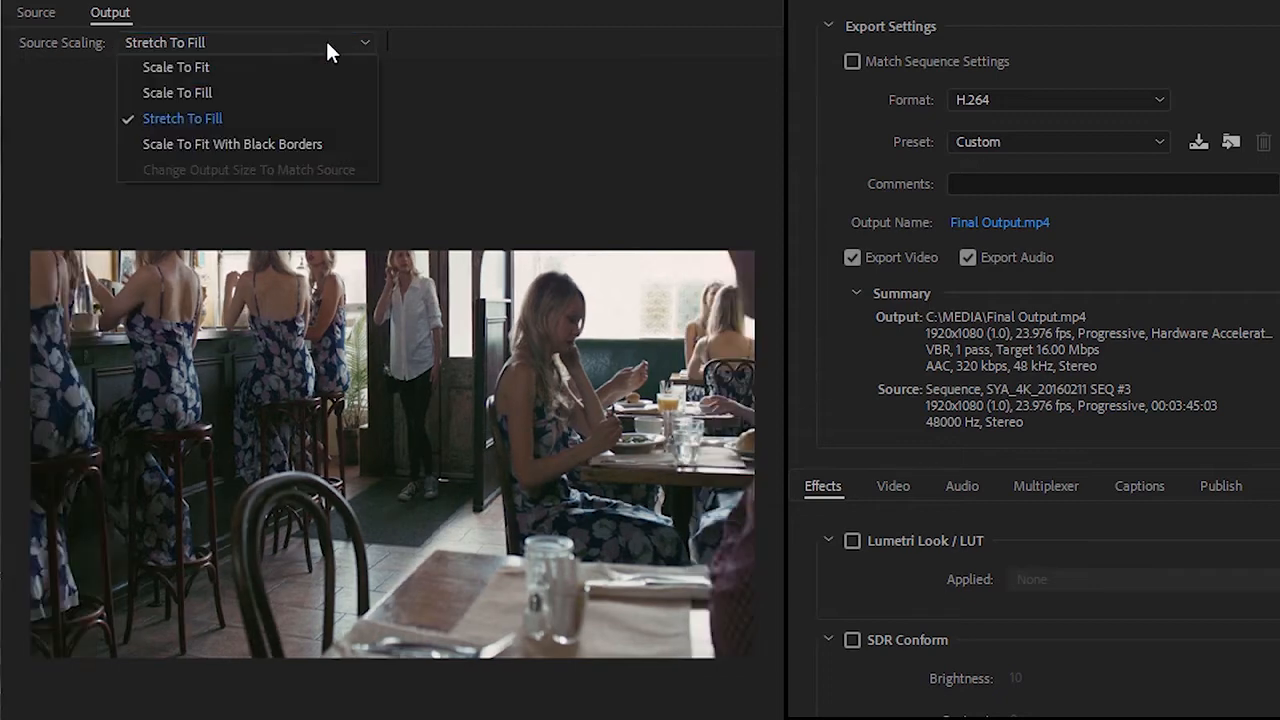
left_click(272, 143)
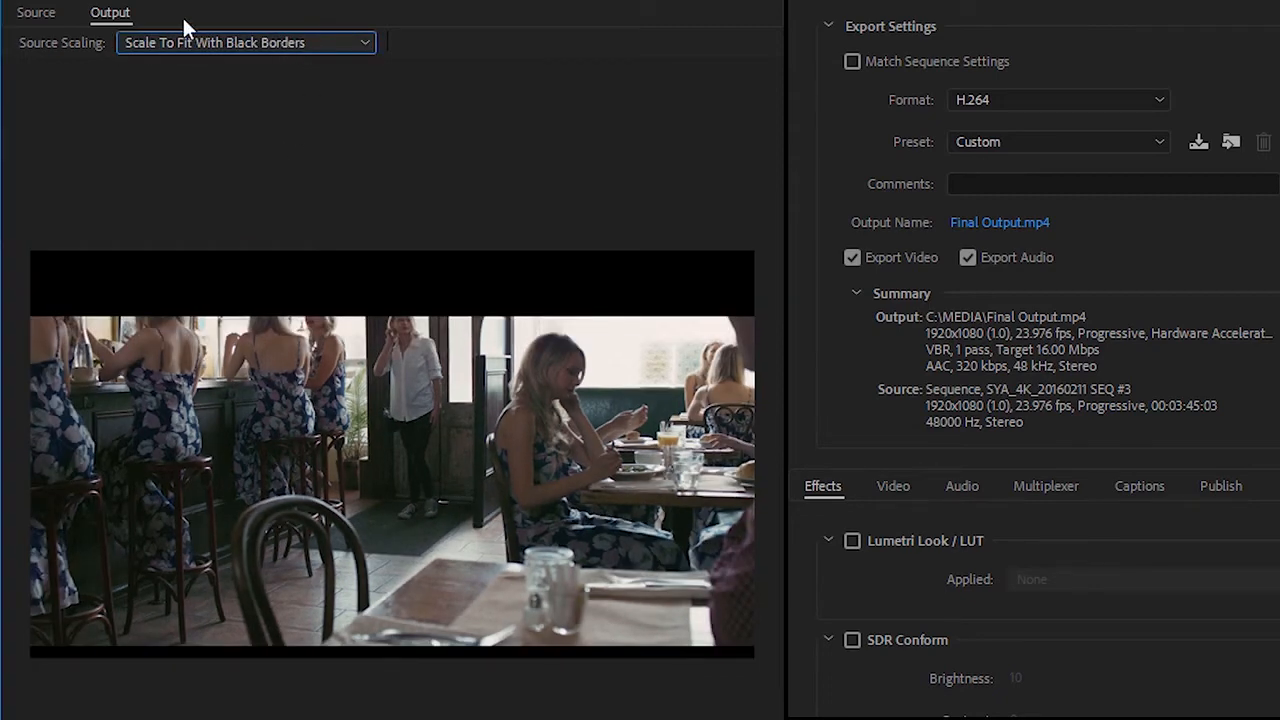
Turn off the crop of the source frame and return to the output preview.
left_click(36, 12)
left_click(32, 43)
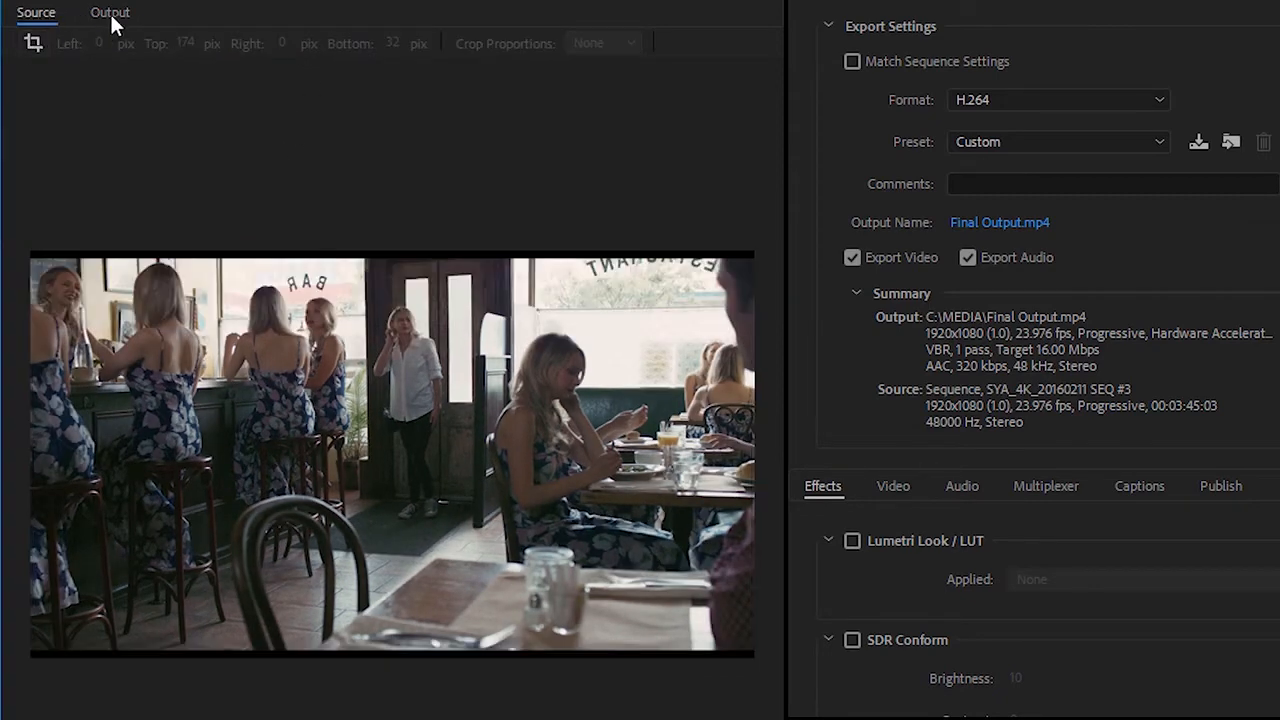
left_click(110, 14)
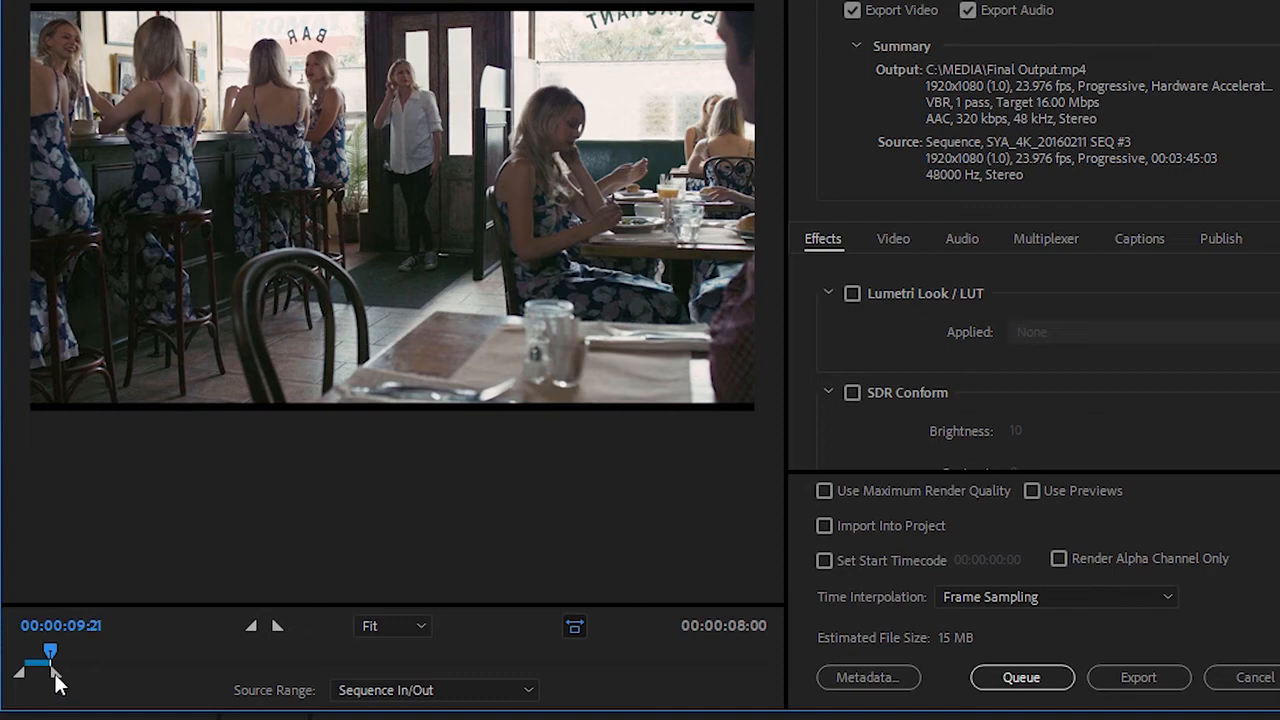
Try a longer custom export range by moving both its end and start points, and set the source range to Entire Sequence.
left_click_drag(57, 682, 203, 689)
mouse_move(20, 675)
left_mouse_down()
mouse_move(66, 677)
mouse_move(37, 682)
left_mouse_up()
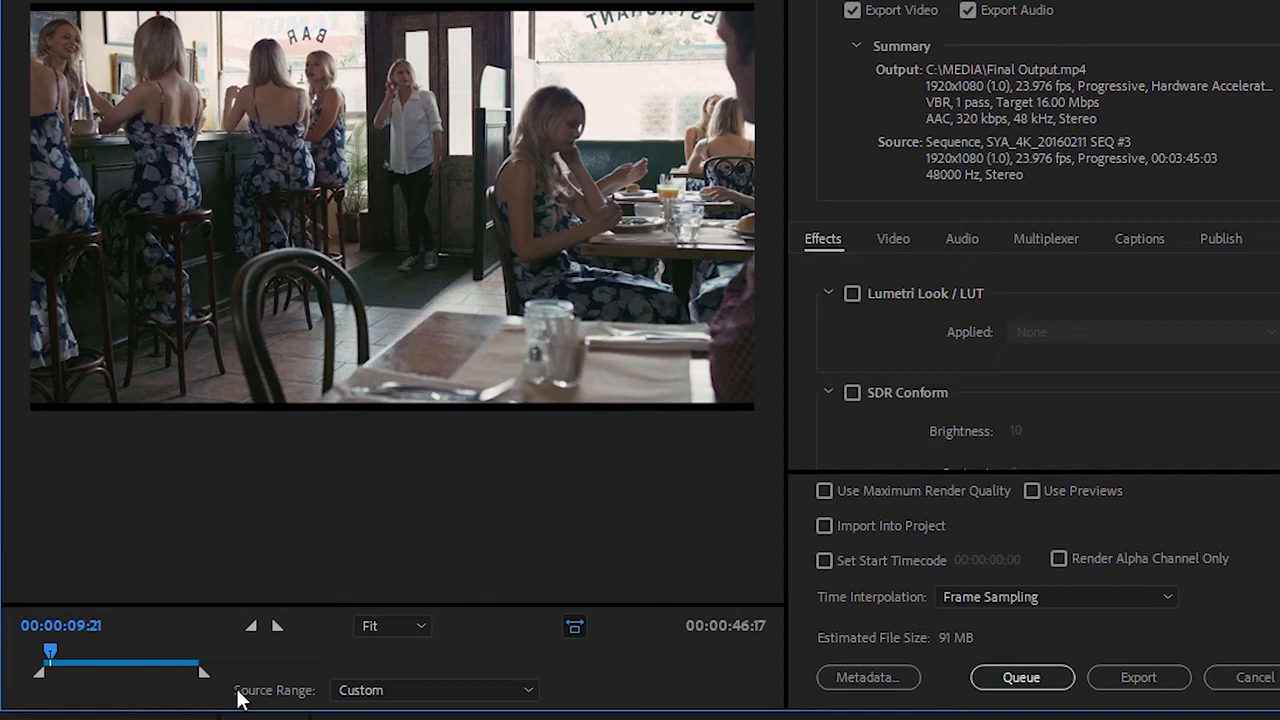
left_click(455, 698)
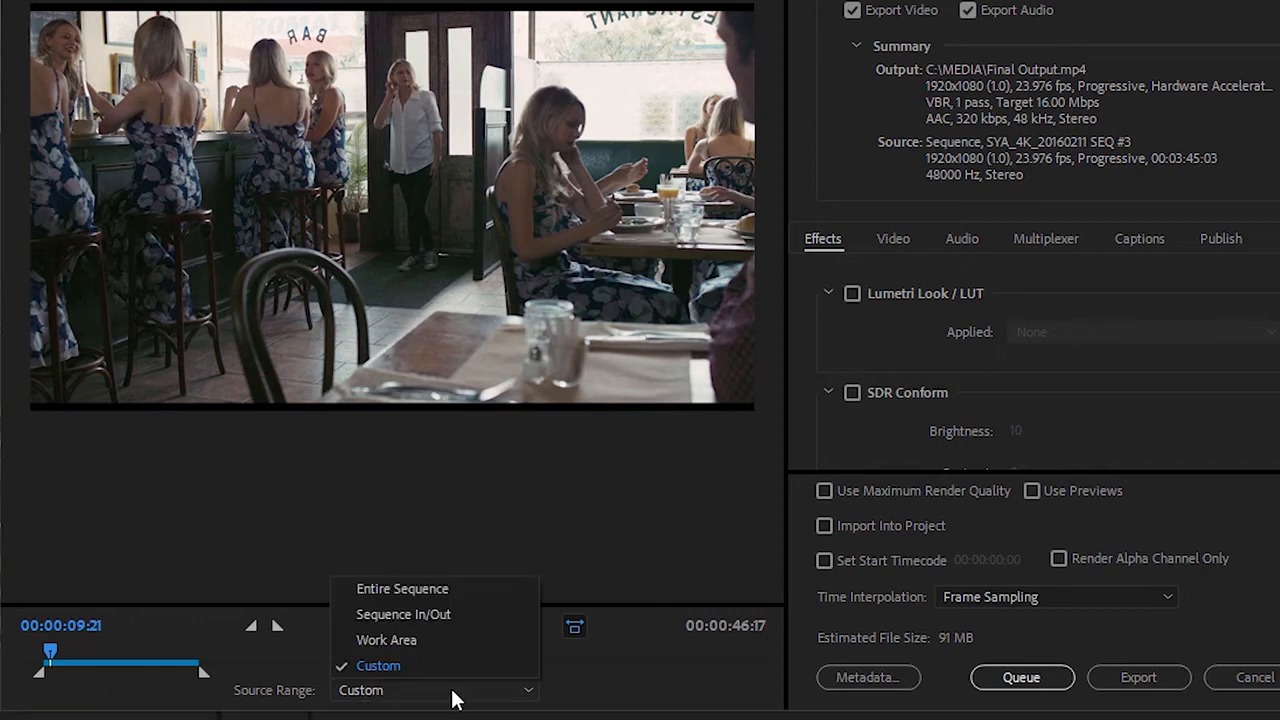
left_click(465, 589)
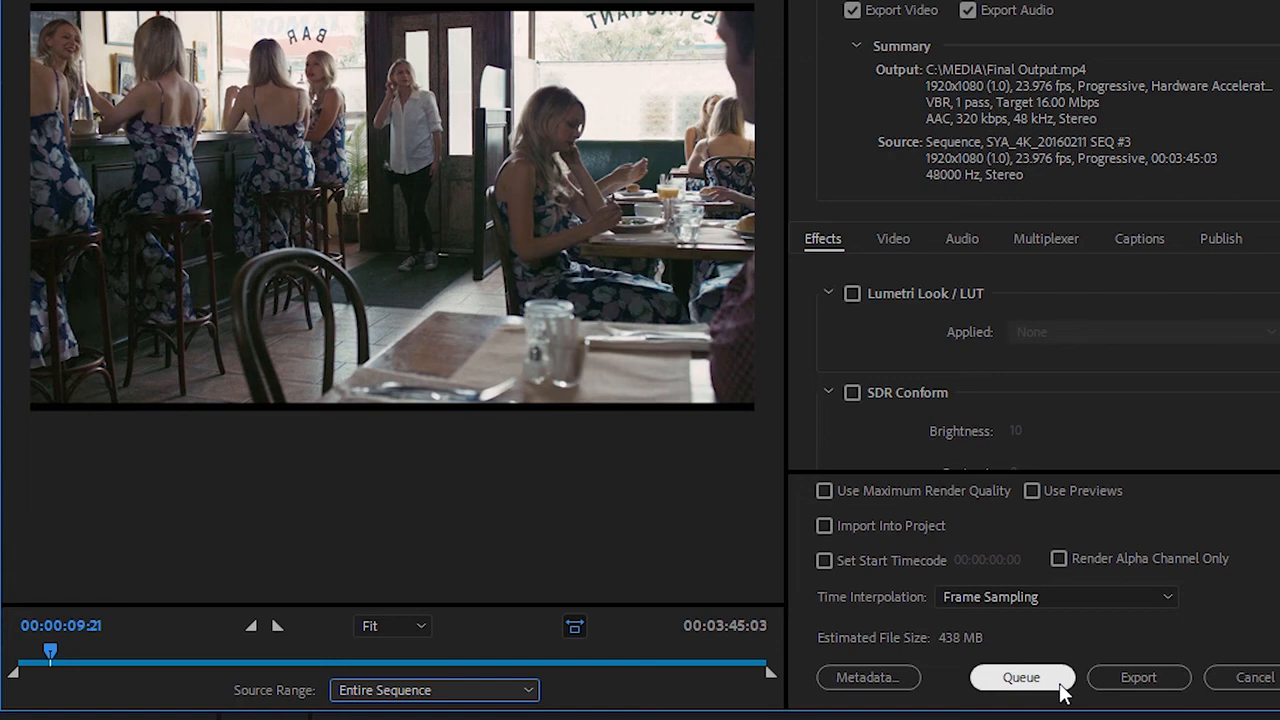
Enable importing the exported file into the project and export the video immediately.
left_click(1021, 677)
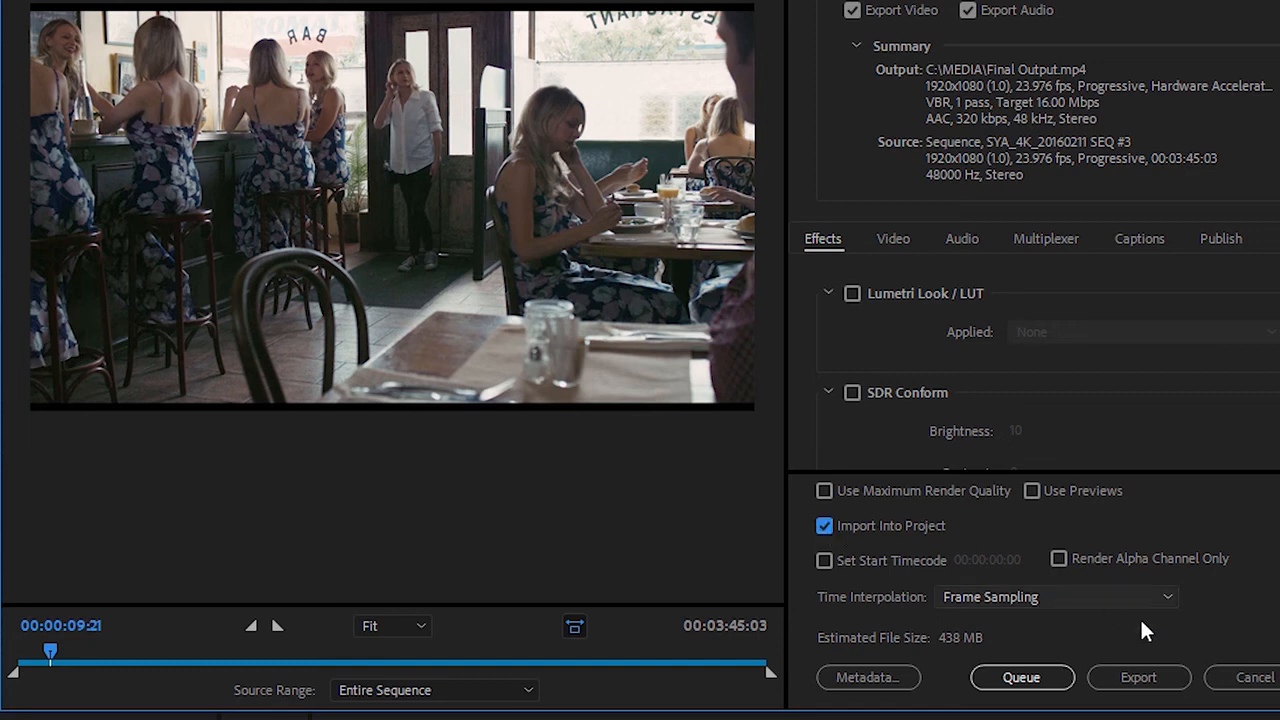
left_click(1163, 680)
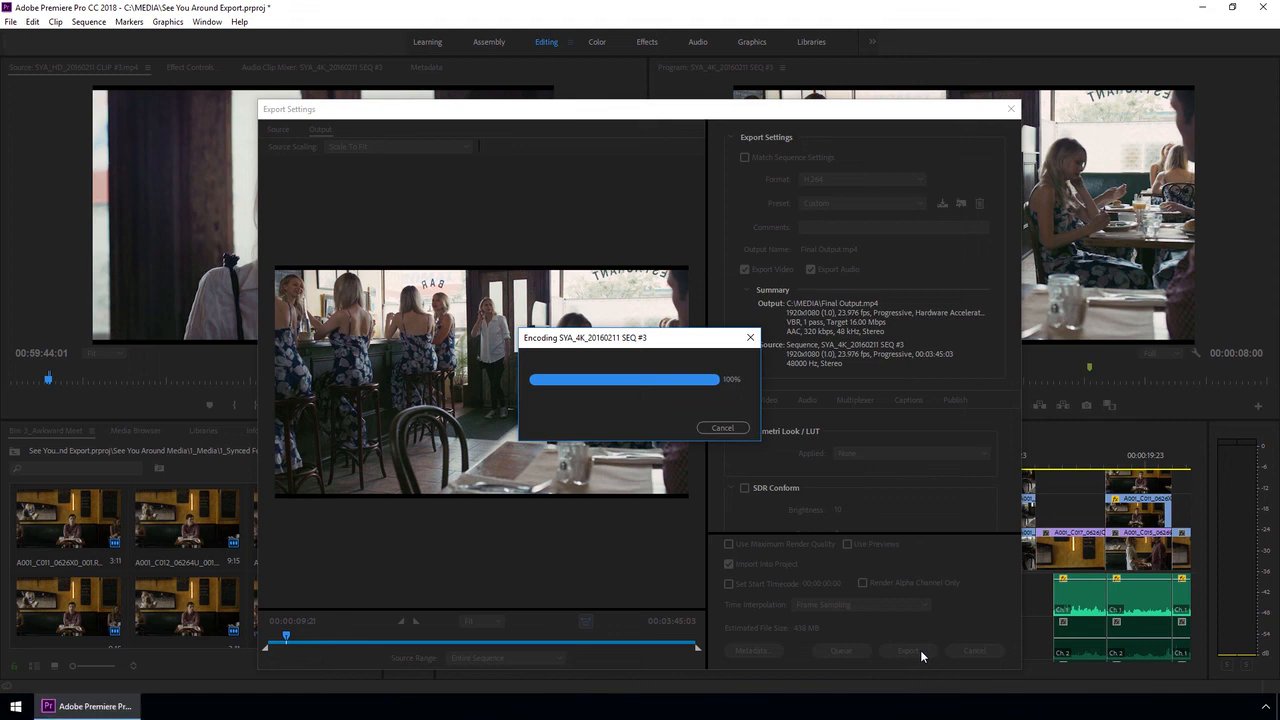
Go up through the parent bins to the top level of the See You Around Export project.
left_click(14, 451)
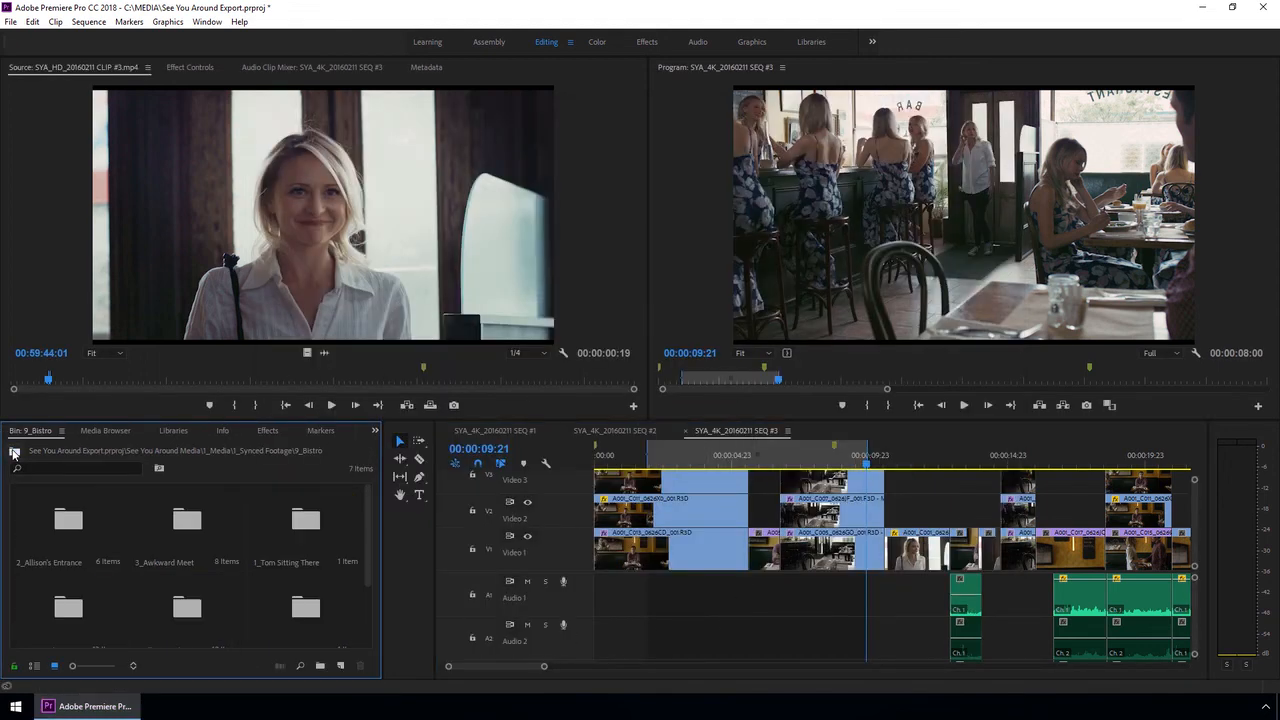
left_click(14, 451)
left_click(14, 451)
left_click(14, 451)
left_click(14, 451)
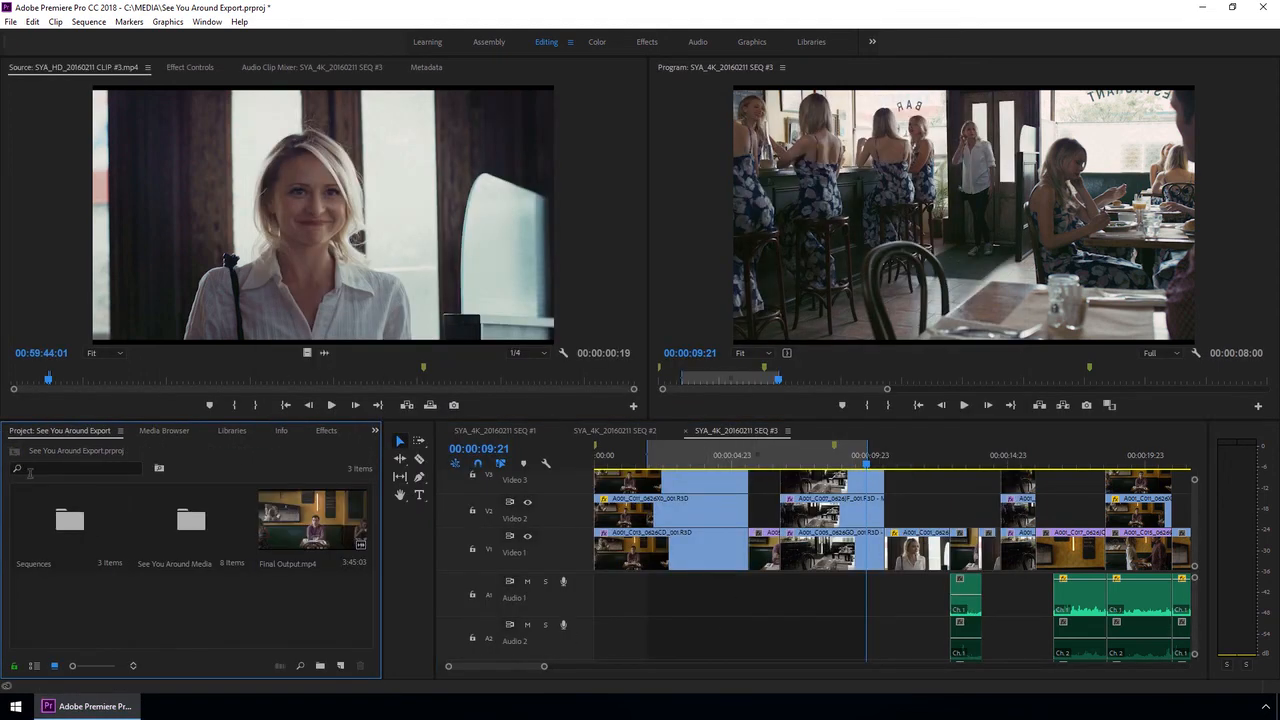
Open the Final Output.mp4 clip in the Source Monitor and reveal its file in Explorer.
left_click(312, 518)
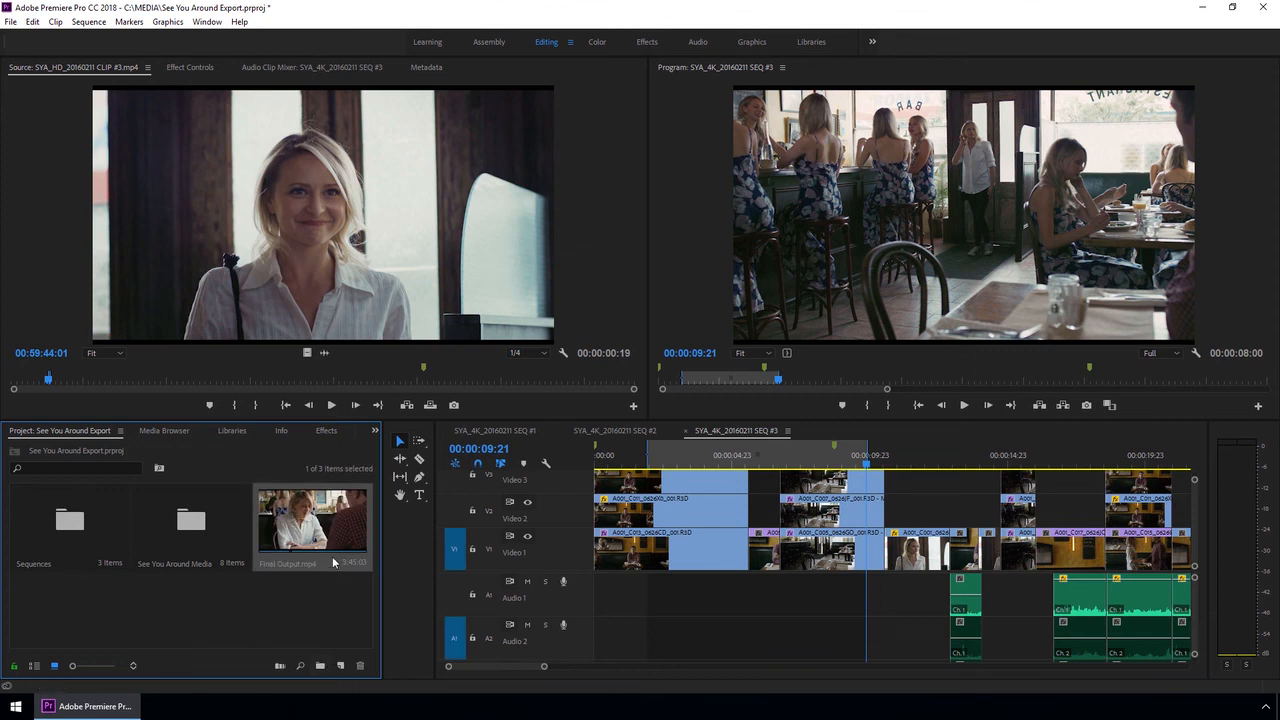
double_click(314, 513)
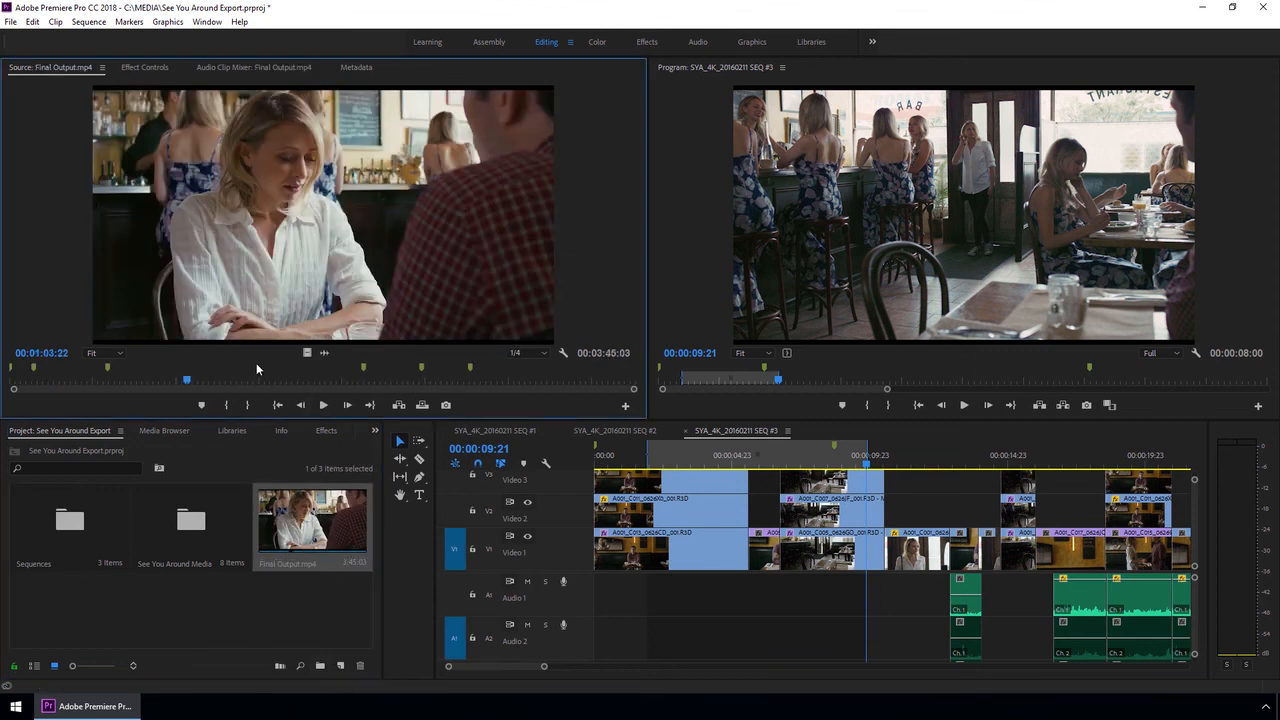
right_click(283, 511)
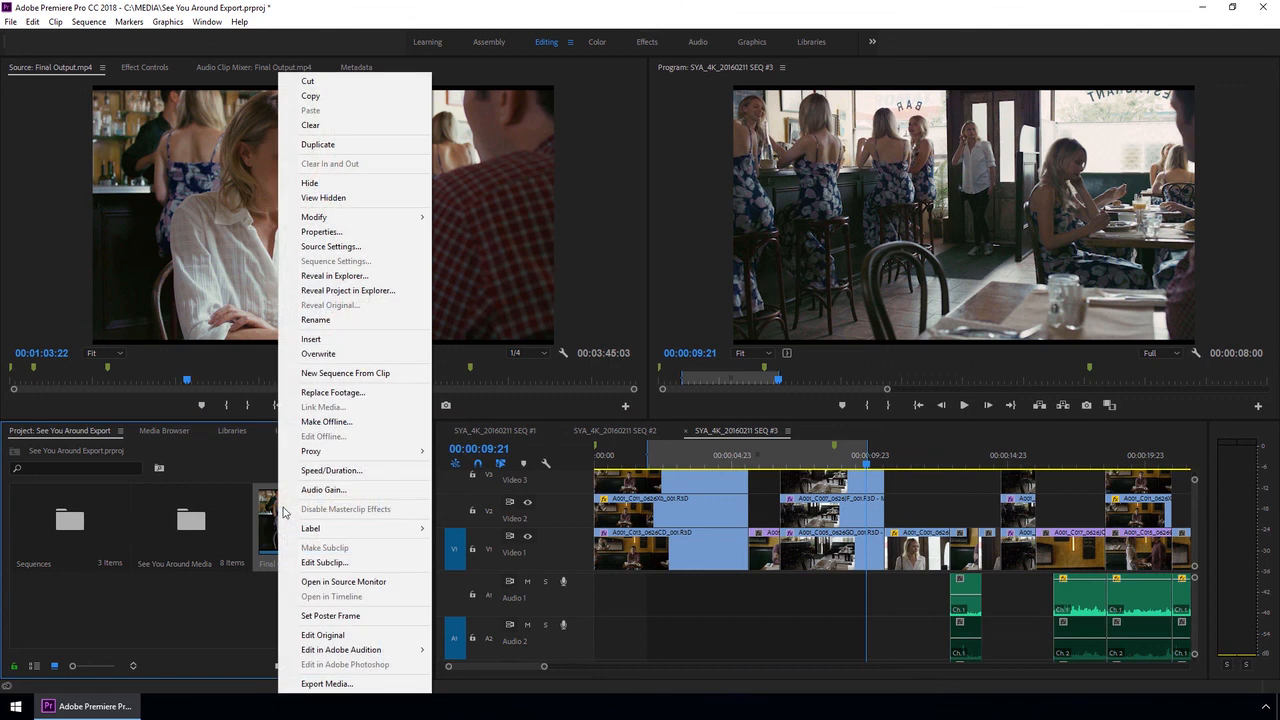
left_click(378, 278)
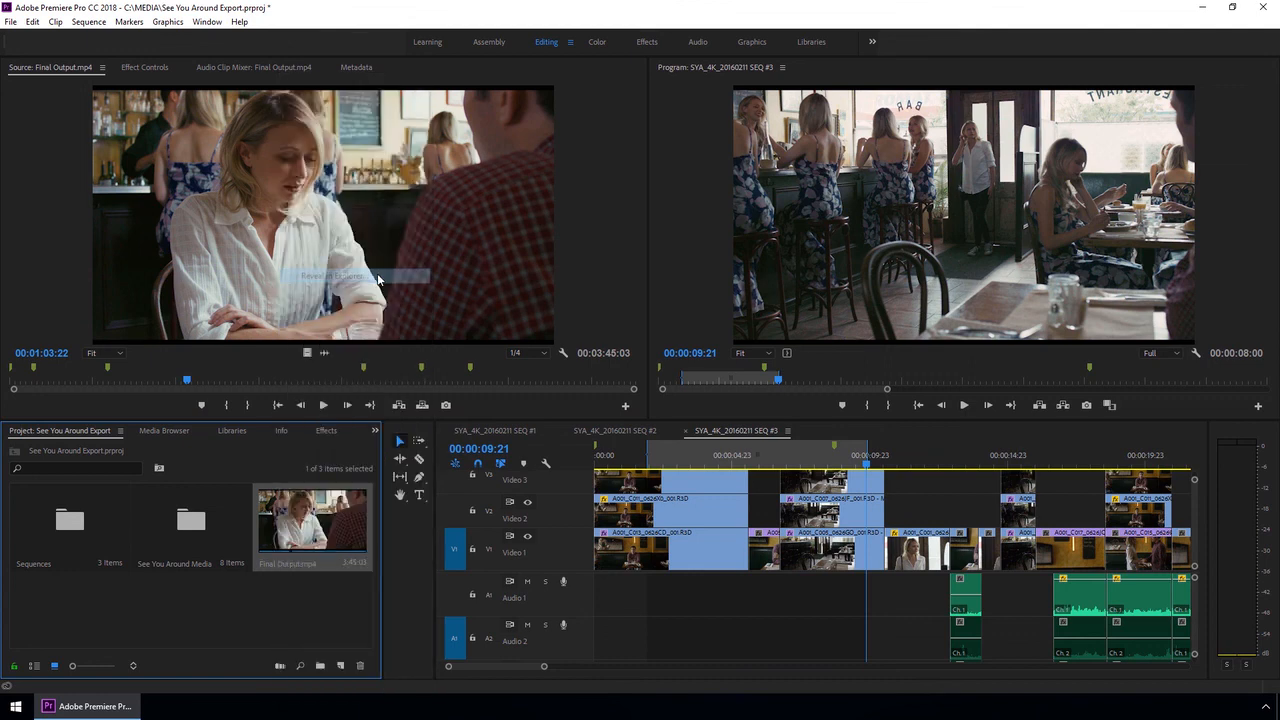